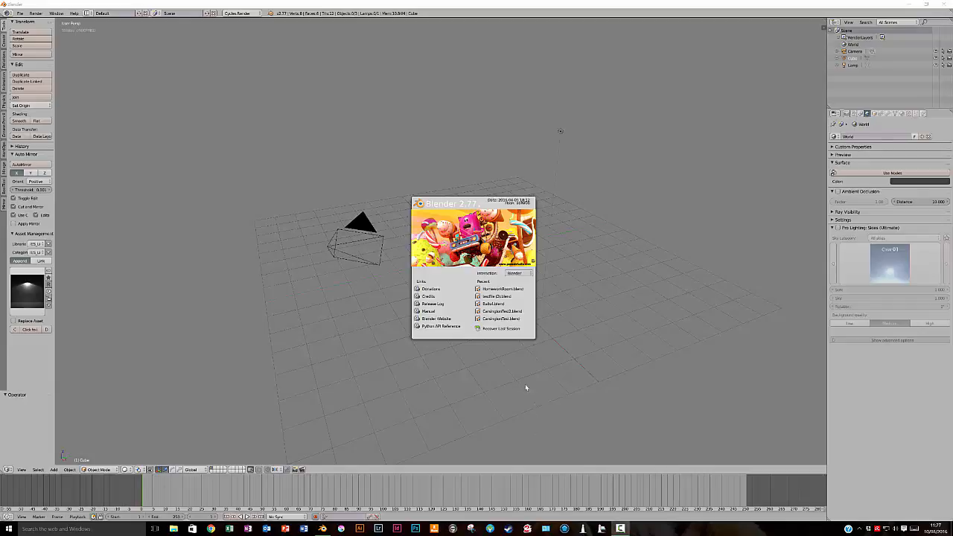
Select the default cube and stretch it to about 1.79 times its length along the X axis
{"action": "left_click", "coordinate": [349, 309]}
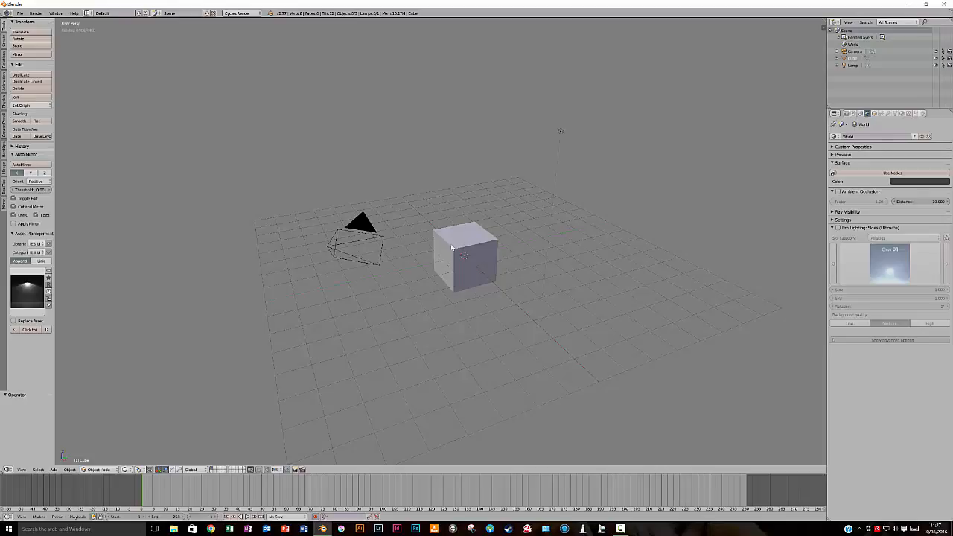
{"action": "right_click", "coordinate": [446, 249]}
{"action": "middle_click_drag", "start_coordinate": [435, 288], "coordinate": [451, 276]}
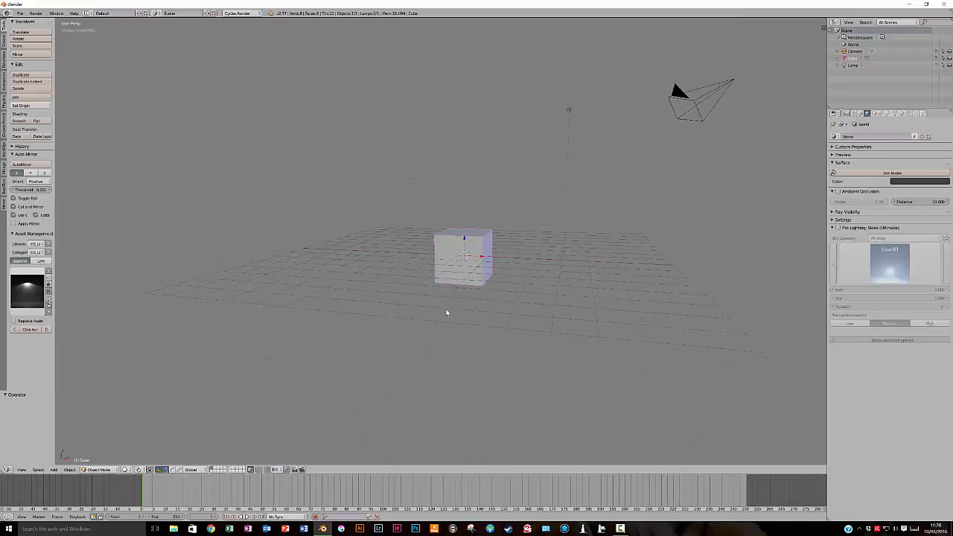
{"action": "middle_click_drag", "start_coordinate": [469, 294], "coordinate": [466, 314]}
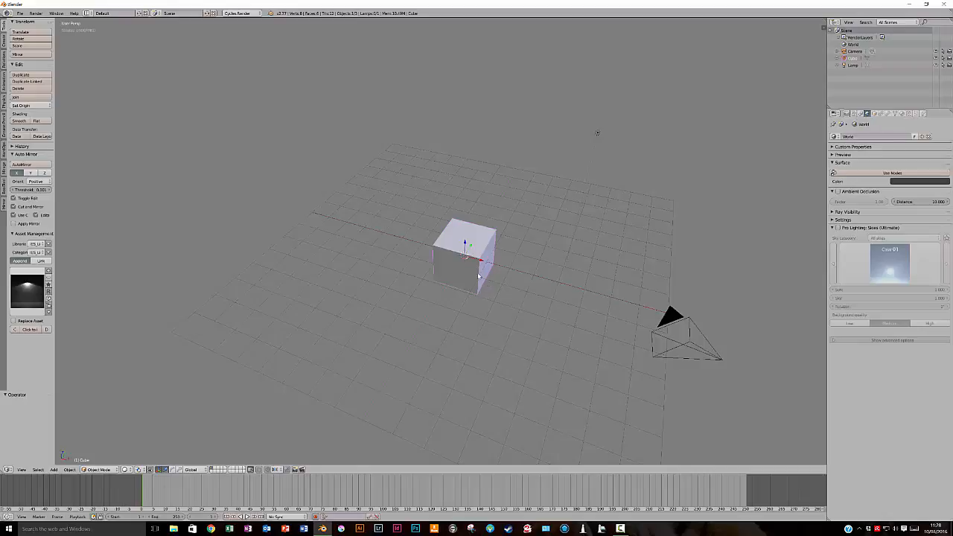
{"action": "key", "text": "s"}
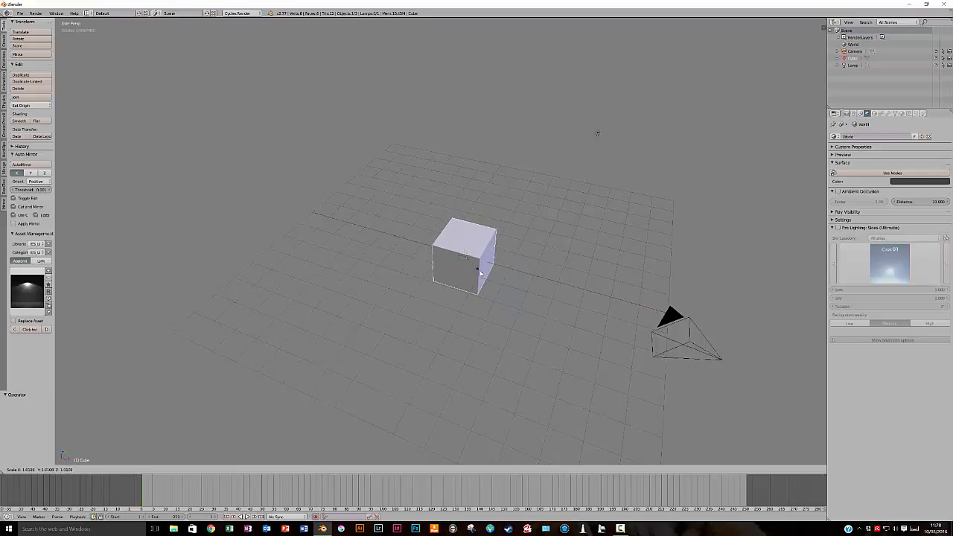
{"action": "key", "text": "x"}
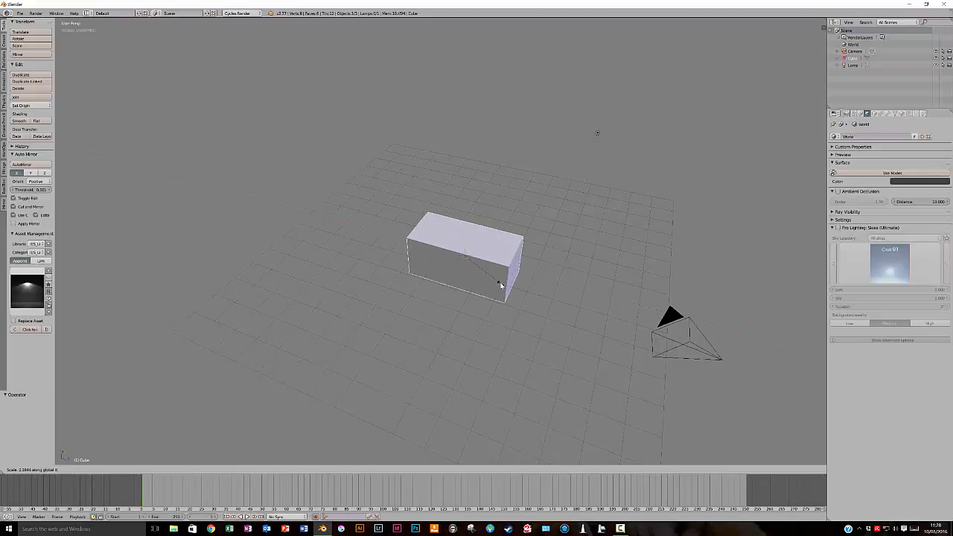
{"action": "left_click", "coordinate": [495, 281]}
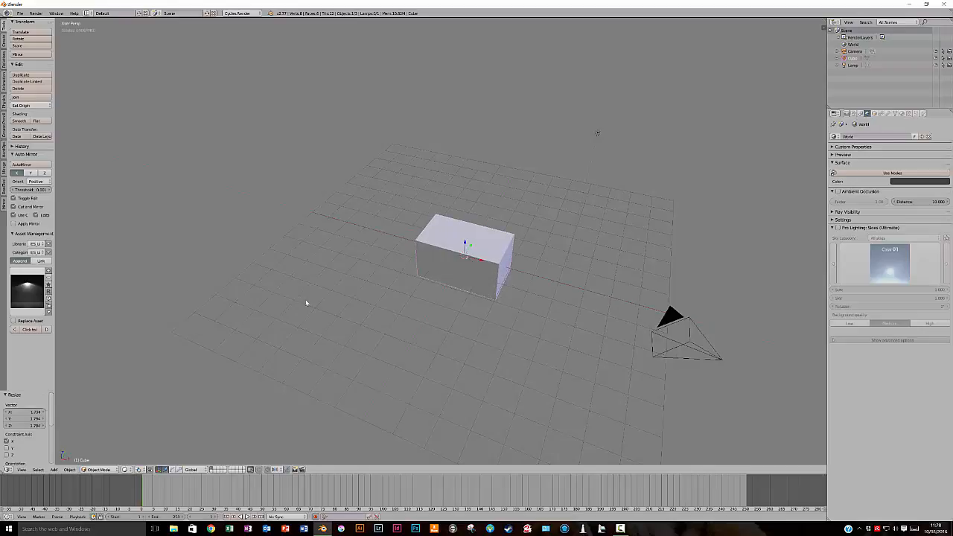
Enter Edit Mode on the stretched box and add one loop cut across the middle of its length
{"action": "mouse_move", "coordinate": [414, 322]}
{"action": "middle_mouse_down"}
{"action": "mouse_move", "coordinate": [430, 289]}
{"action": "mouse_move", "coordinate": [396, 299]}
{"action": "mouse_move", "coordinate": [409, 314]}
{"action": "mouse_move", "coordinate": [429, 315]}
{"action": "middle_mouse_up"}
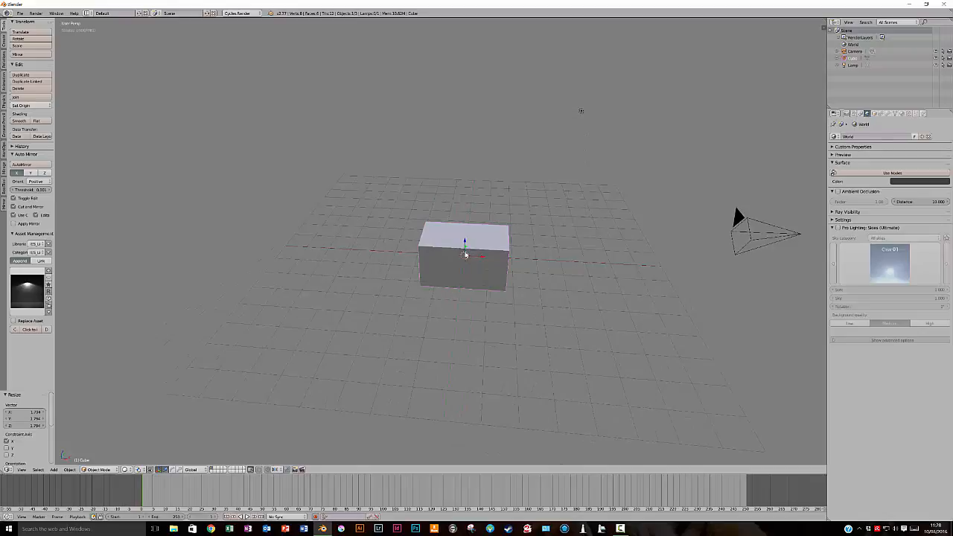
{"action": "key", "text": "Tab"}
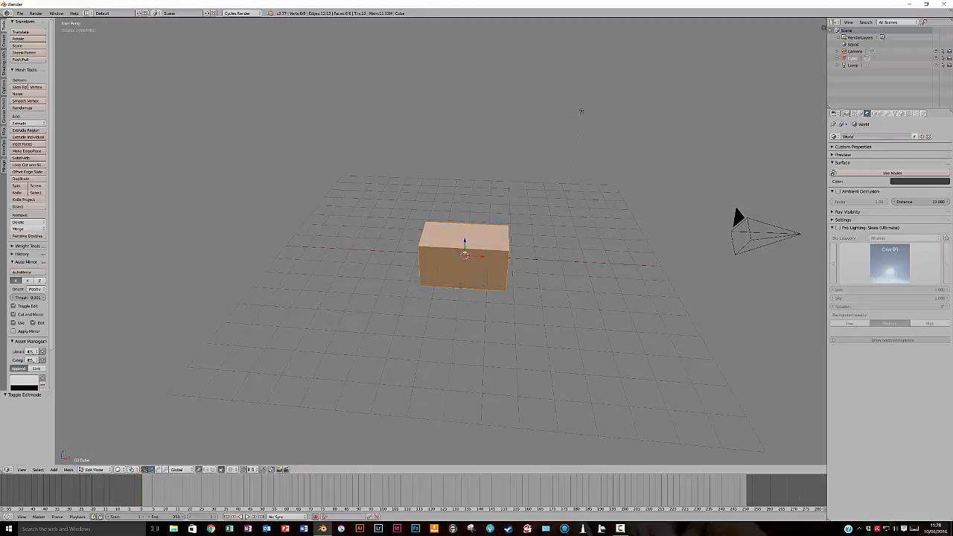
{"action": "key", "text": "ctrl+r"}
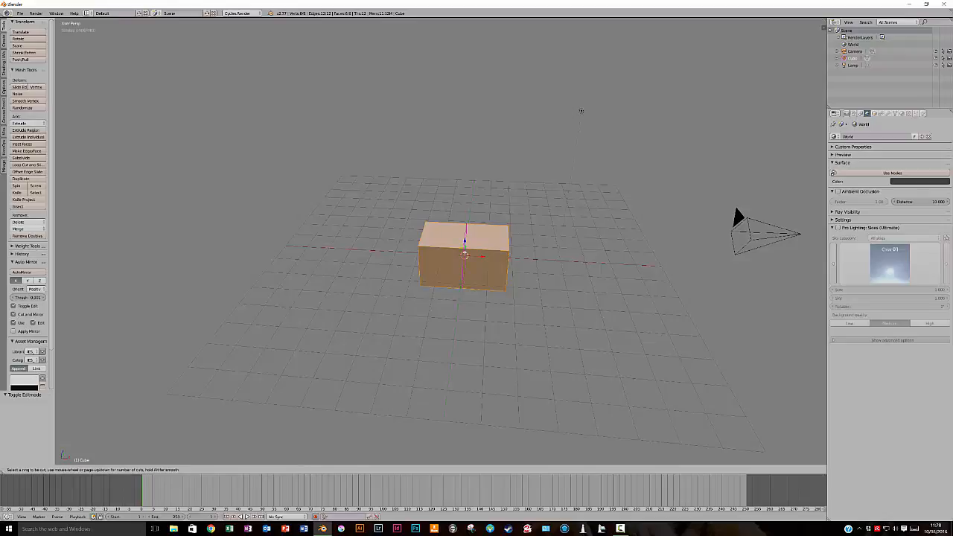
{"action": "left_click", "coordinate": [464, 254]}
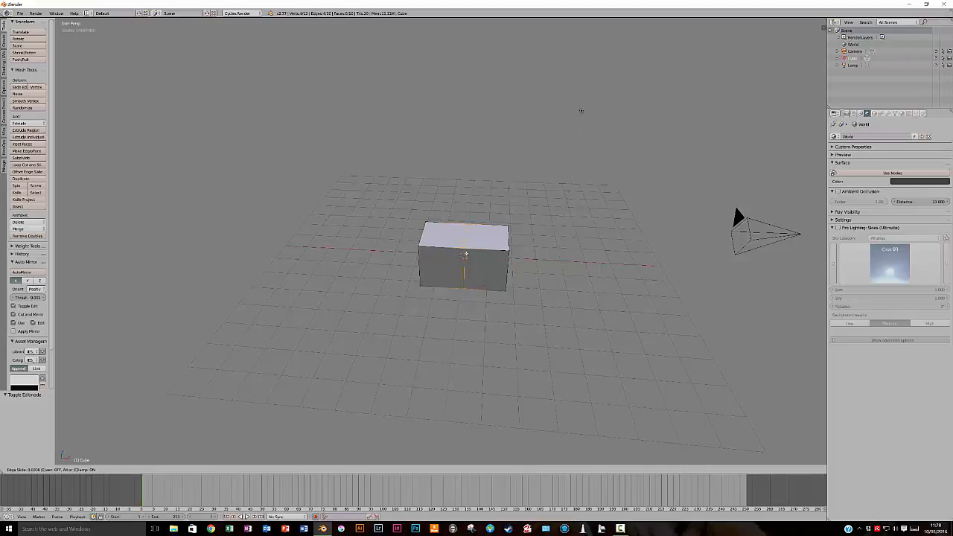
{"action": "left_click", "coordinate": [464, 255]}
Select the box's whole mesh and subdivide it twice
{"action": "middle_click_drag", "start_coordinate": [512, 294], "coordinate": [485, 298]}
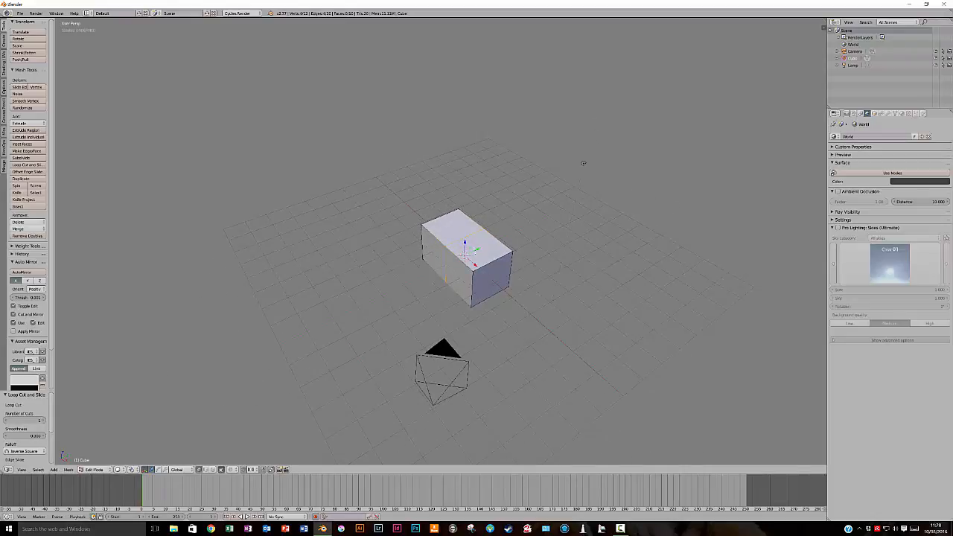
{"action": "middle_click_drag", "start_coordinate": [459, 301], "coordinate": [437, 237]}
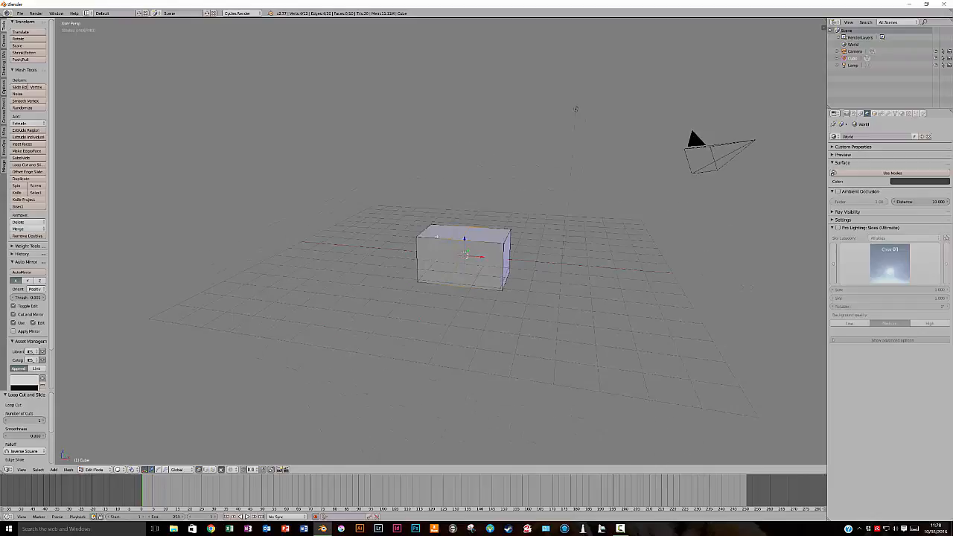
{"action": "middle_click_drag", "start_coordinate": [520, 290], "coordinate": [461, 331]}
{"action": "key", "text": "a"}
{"action": "key", "text": "a"}
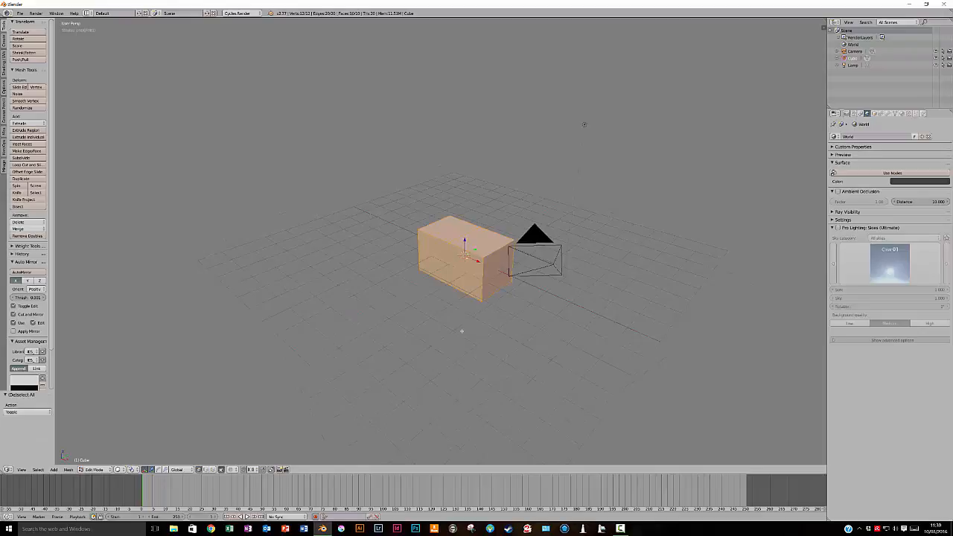
{"action": "key", "text": "w"}
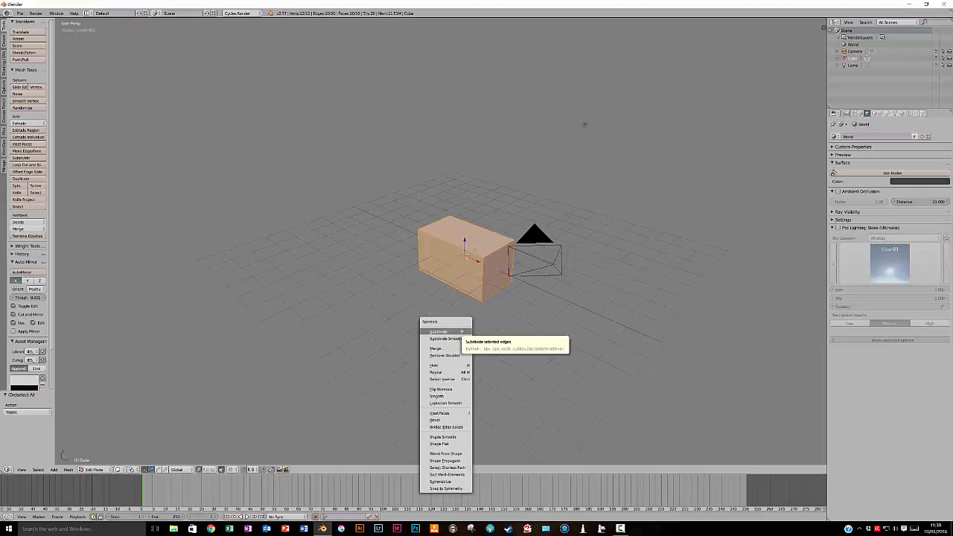
{"action": "left_click", "coordinate": [447, 332]}
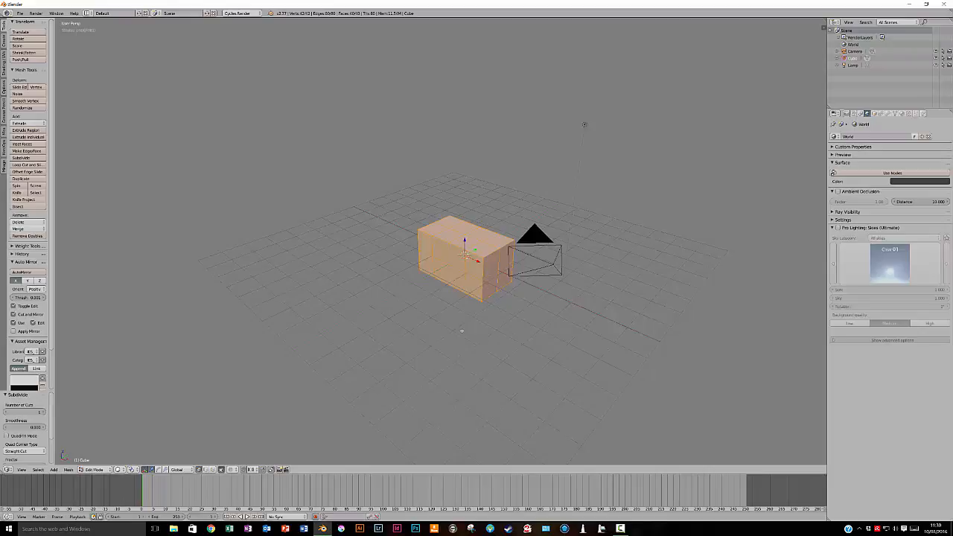
{"action": "key", "text": "w"}
{"action": "left_click", "coordinate": [462, 330]}
Select the box's nearest top corner vertex and try moving it on its own along the Z axis
{"action": "right_click", "coordinate": [484, 258]}
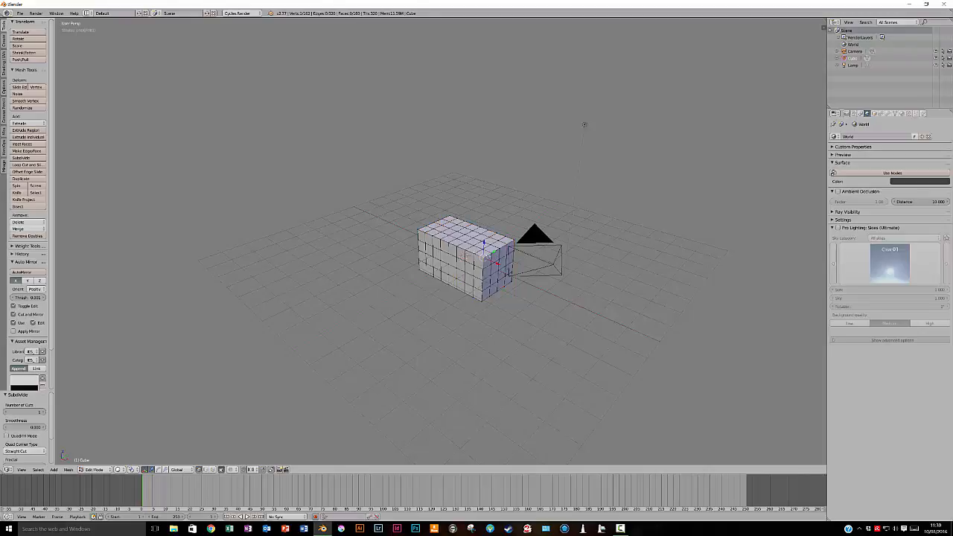
{"action": "key", "text": "g"}
{"action": "key", "text": "z"}
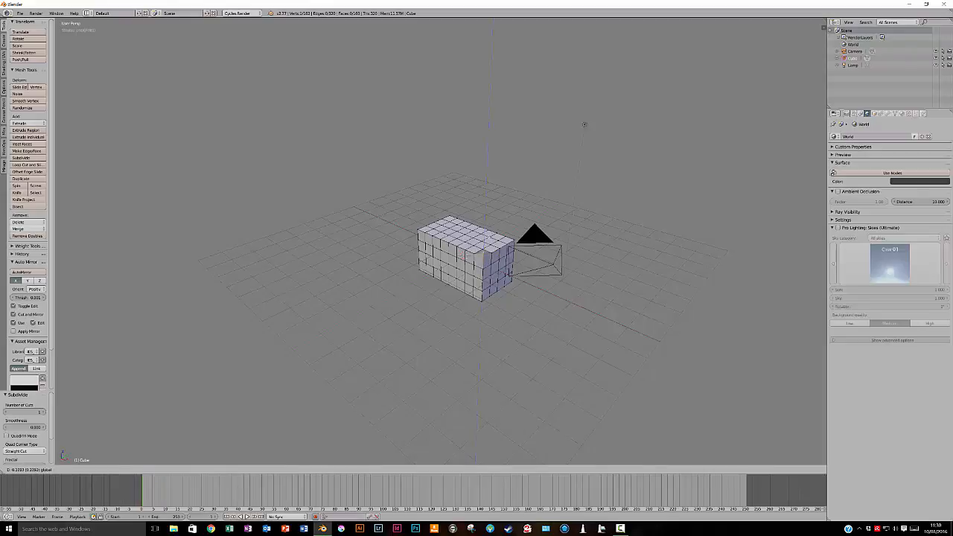
{"action": "key", "text": "Return"}
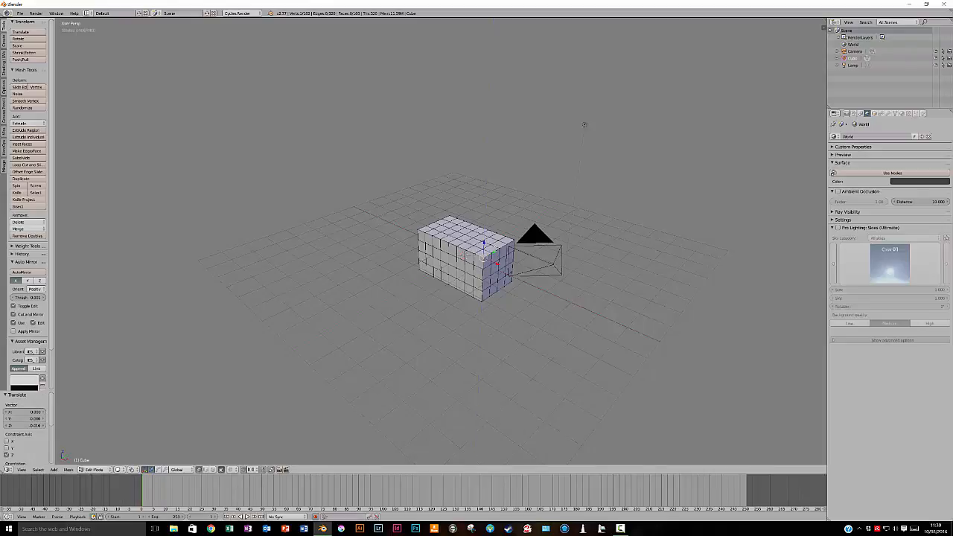
{"action": "key", "text": "ctrl+z"}
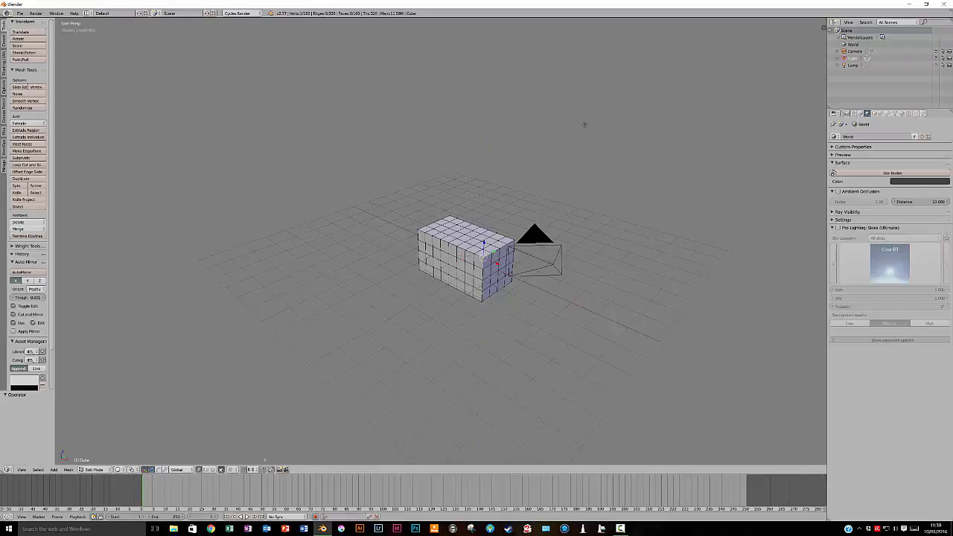
{"action": "key", "text": "ctrl+shift+z"}
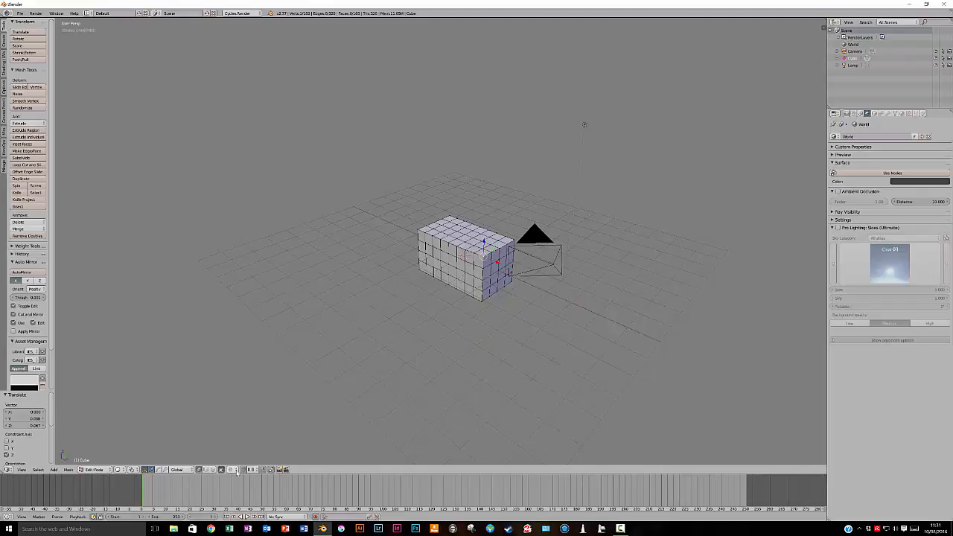
Enable proportional editing and adjust its influence size to about 1.46 during a trial move of the corner vertex
{"action": "left_click", "coordinate": [233, 469]}
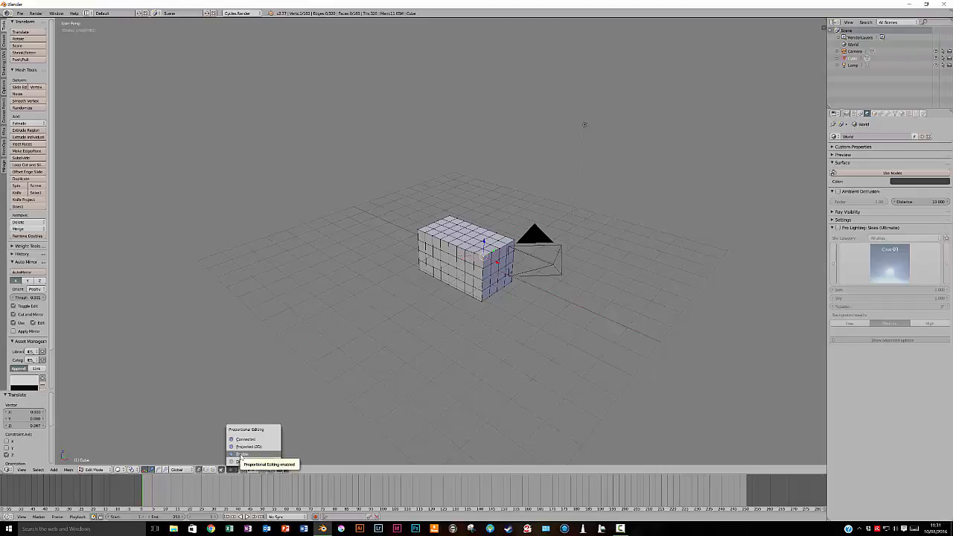
{"action": "left_click", "coordinate": [241, 454]}
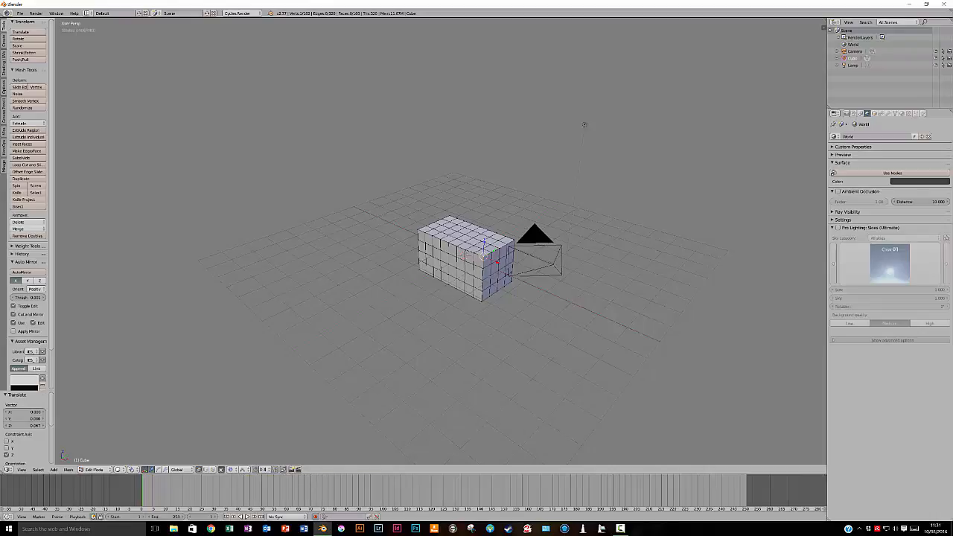
{"action": "key", "text": "g"}
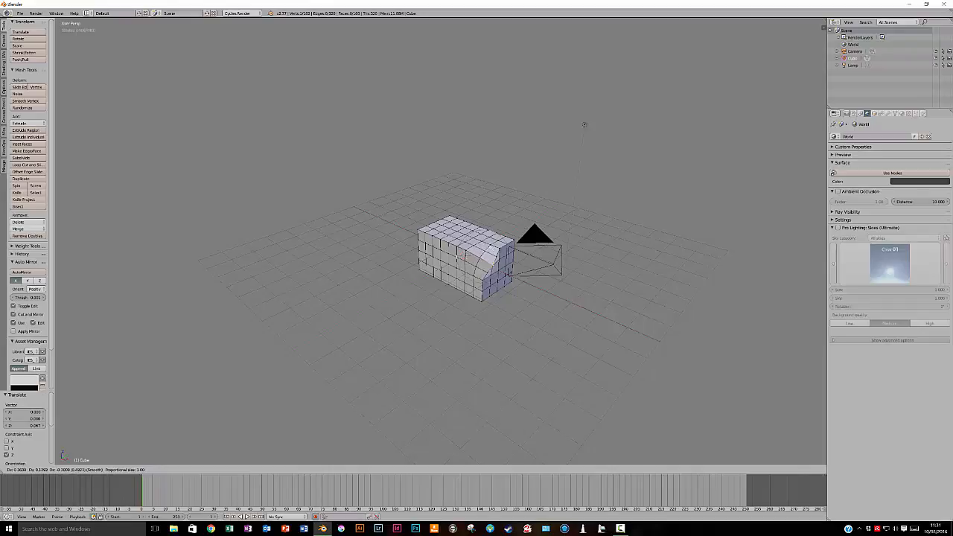
{"action": "scroll", "coordinate": [465, 257], "scroll_direction": "down", "scroll_amount": 2}
{"action": "scroll", "coordinate": [465, 257], "scroll_direction": "down", "scroll_amount": 6}
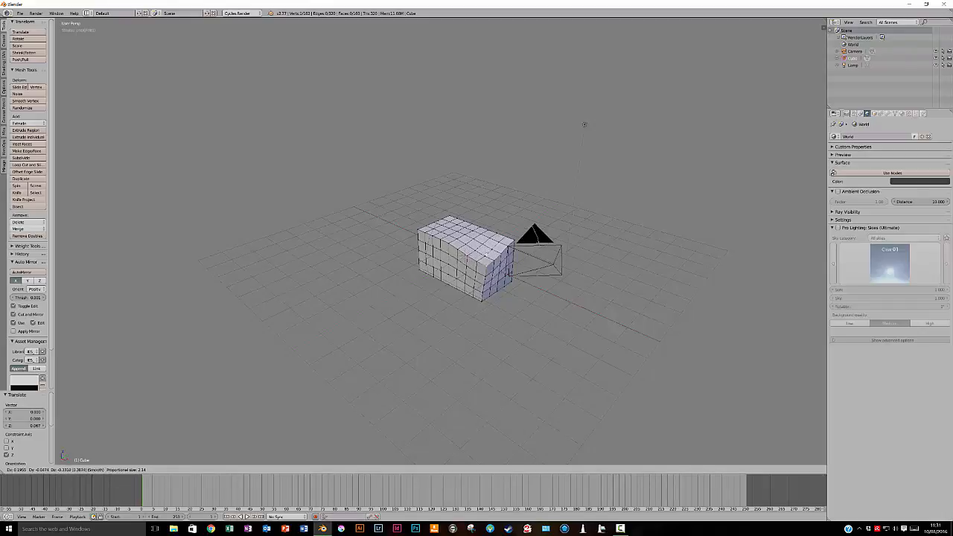
{"action": "scroll", "coordinate": [465, 256], "scroll_direction": "down", "scroll_amount": 10}
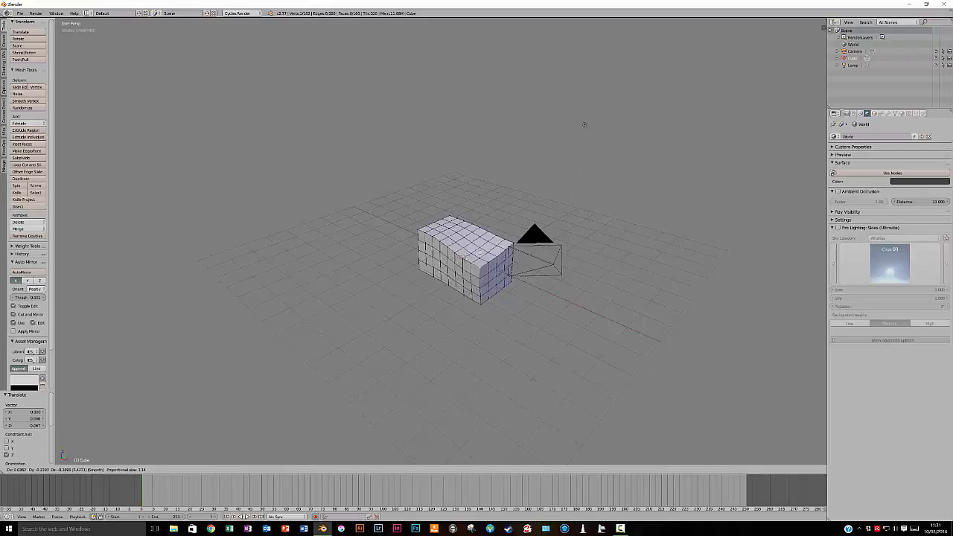
{"action": "scroll", "coordinate": [465, 256], "scroll_direction": "up", "scroll_amount": 20}
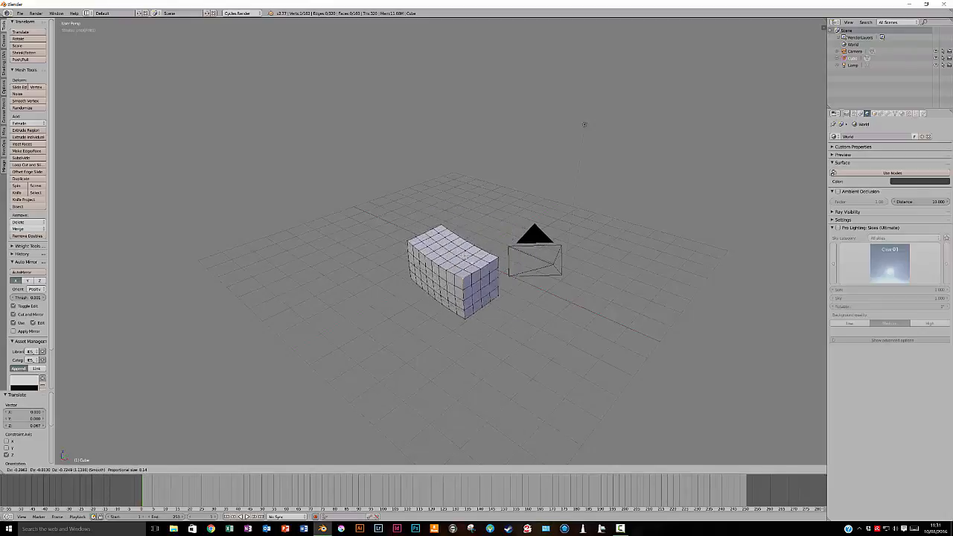
{"action": "scroll", "coordinate": [465, 257], "scroll_direction": "down", "scroll_amount": 20}
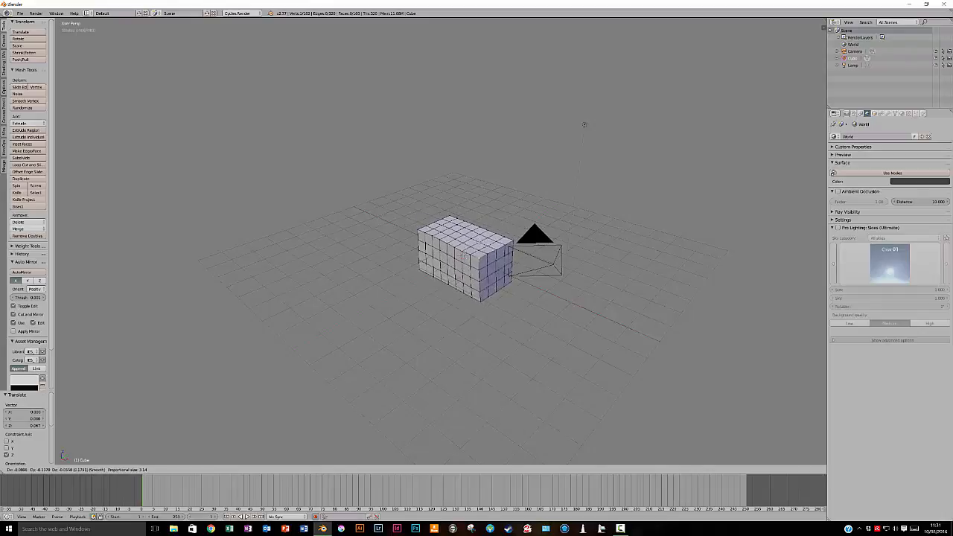
{"action": "scroll", "coordinate": [466, 259], "scroll_direction": "up", "scroll_amount": 2}
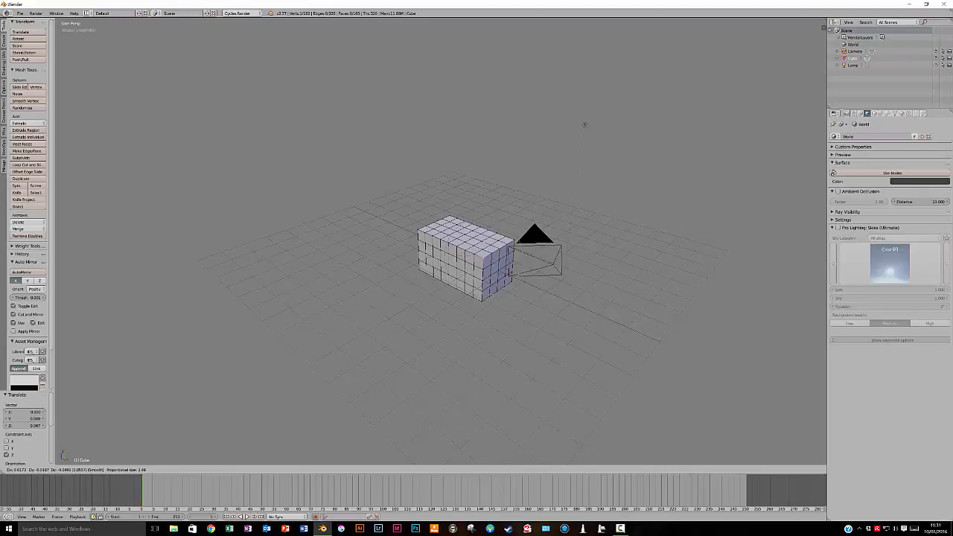
{"action": "left_click", "coordinate": [585, 124]}
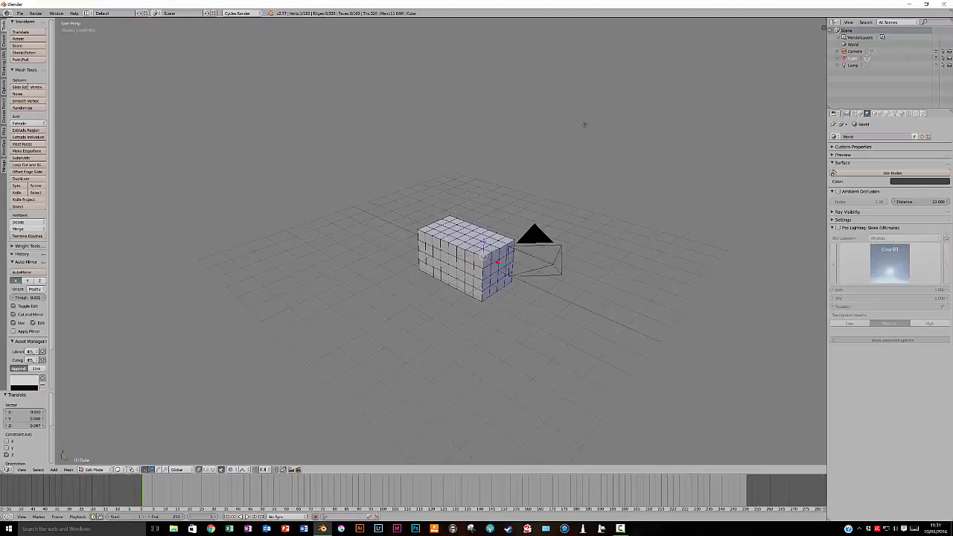
Lower the corner vertex about 0.6 units along Z with proportional falloff and shift it inward in the XY plane
{"action": "key", "text": "g"}
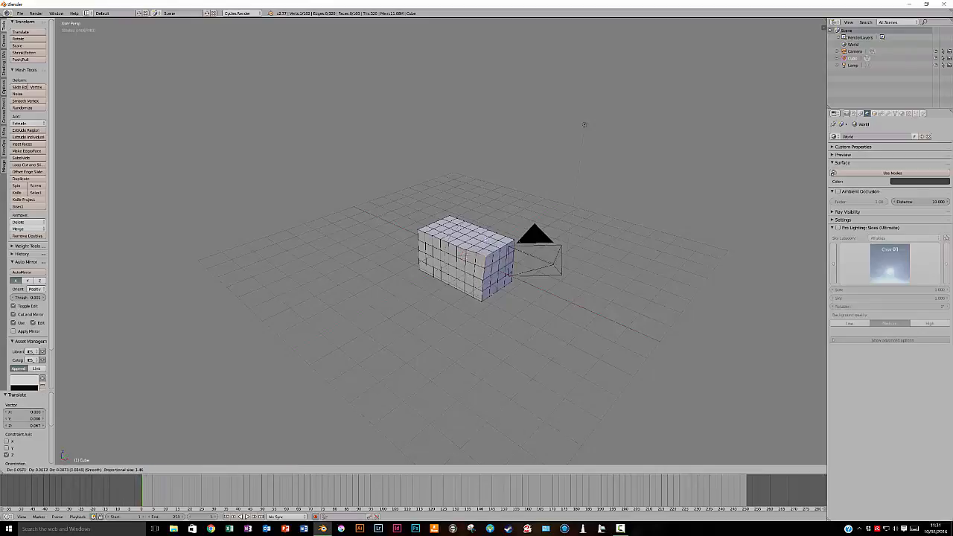
{"action": "key", "text": "z"}
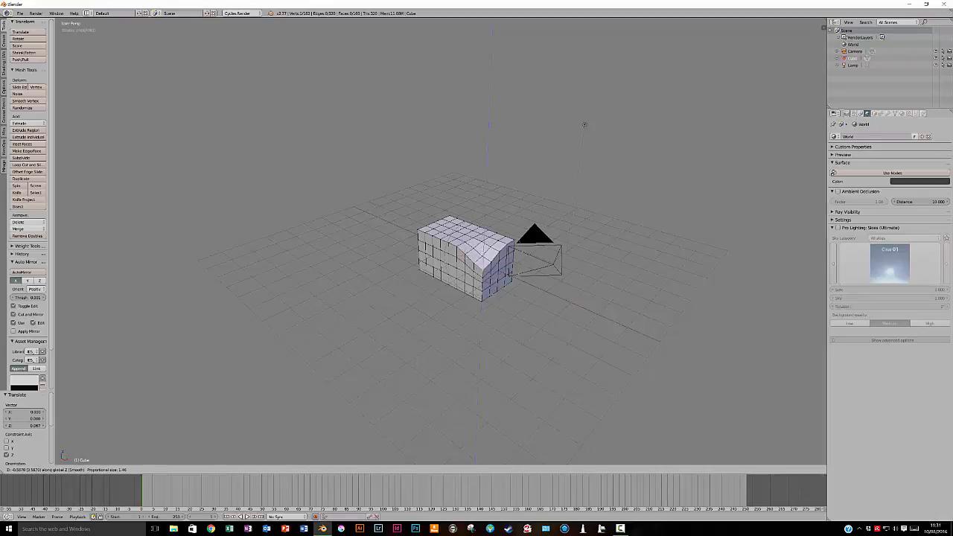
{"action": "left_click", "coordinate": [585, 125]}
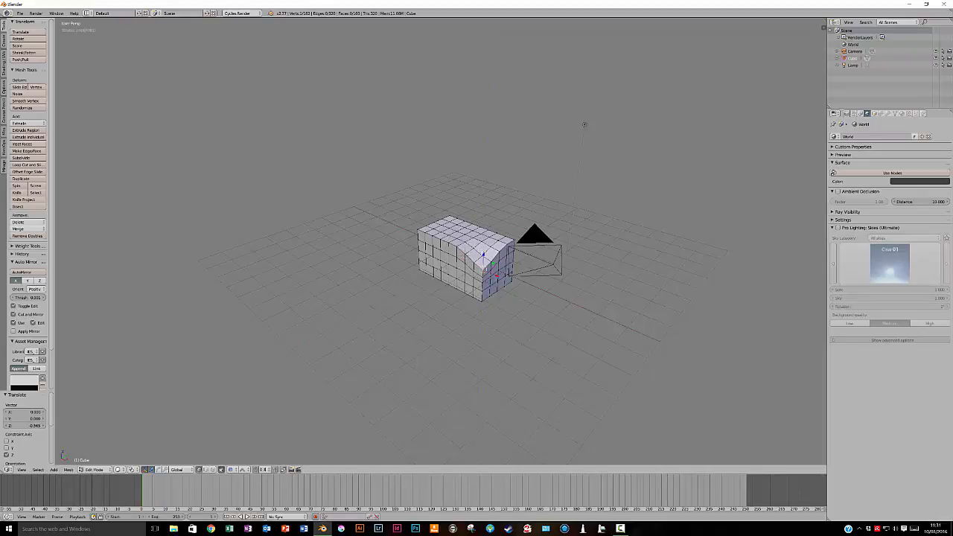
{"action": "key", "text": "g"}
{"action": "key", "text": "z"}
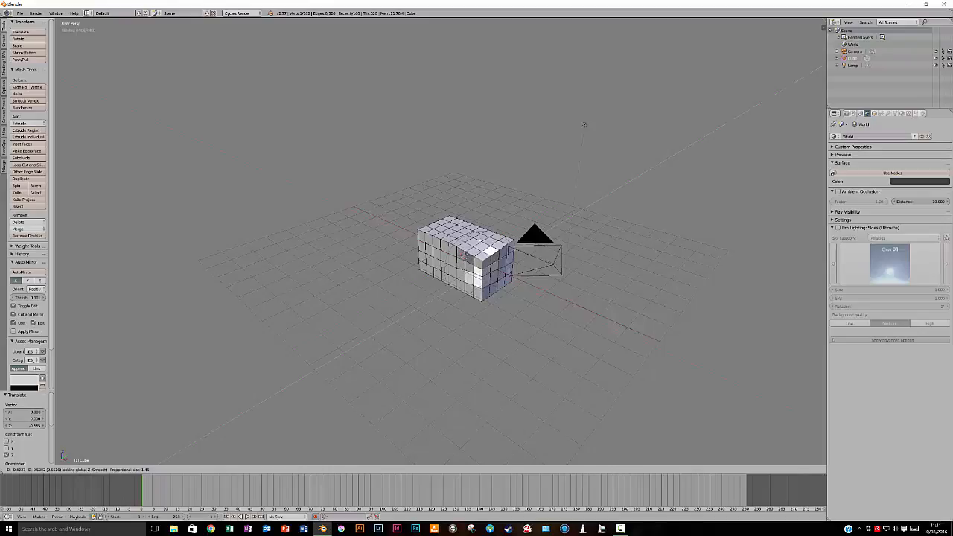
{"action": "left_click", "coordinate": [585, 124]}
Select another top corner vertex along the same long edge and move it inward and down with proportional falloff
{"action": "mouse_move", "coordinate": [584, 124]}
{"action": "middle_mouse_down"}
{"action": "mouse_move", "coordinate": [506, 94]}
{"action": "mouse_move", "coordinate": [538, 114]}
{"action": "mouse_move", "coordinate": [575, 117]}
{"action": "middle_mouse_up"}
{"action": "right_click", "coordinate": [398, 245]}
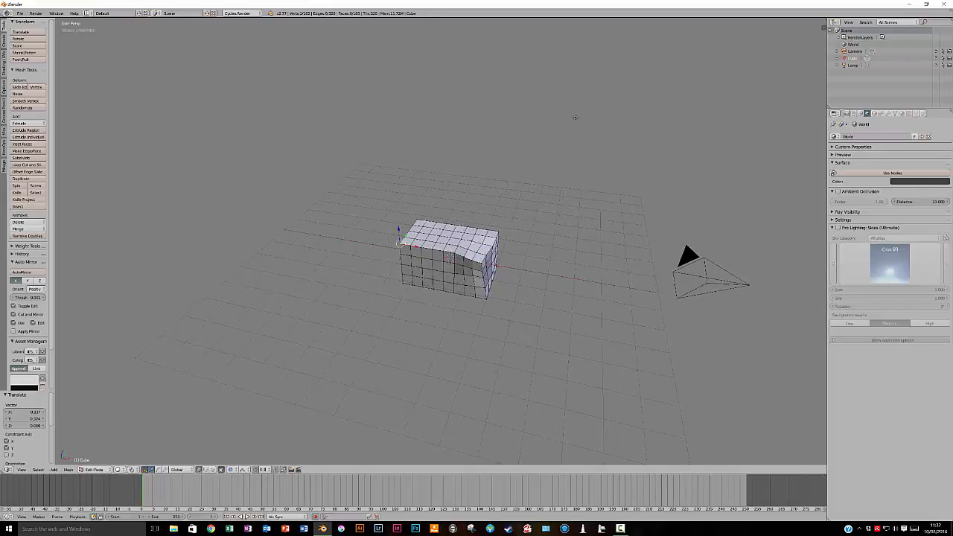
{"action": "key", "text": "g"}
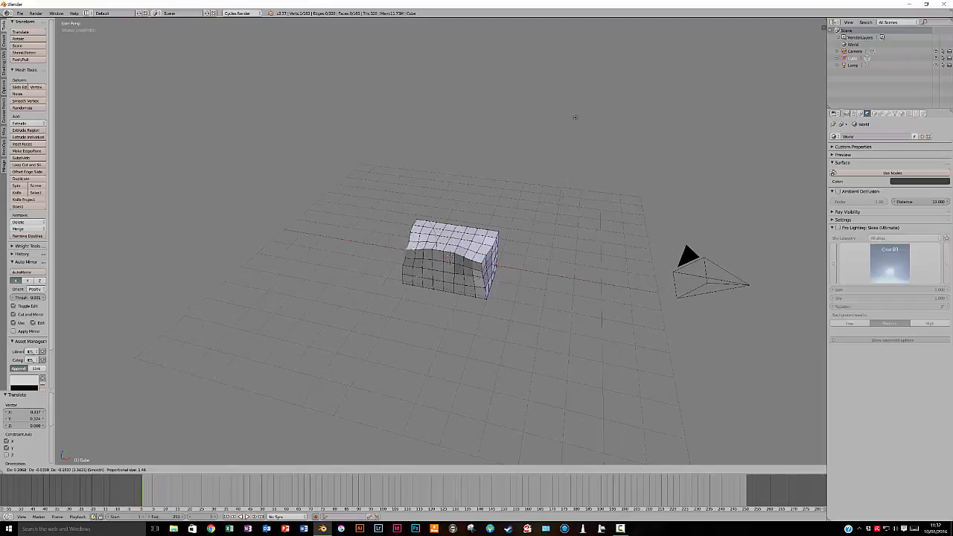
{"action": "left_click", "coordinate": [575, 117]}
Pull the two top corner vertices on the opposite long side inward by about 0.6 units each with proportional falloff
{"action": "middle_click_drag", "start_coordinate": [574, 117], "coordinate": [473, 196]}
{"action": "middle_click_drag", "start_coordinate": [474, 269], "coordinate": [471, 270]}
{"action": "right_click", "coordinate": [466, 297]}
{"action": "middle_click_drag", "start_coordinate": [470, 198], "coordinate": [388, 149]}
{"action": "key", "text": "g"}
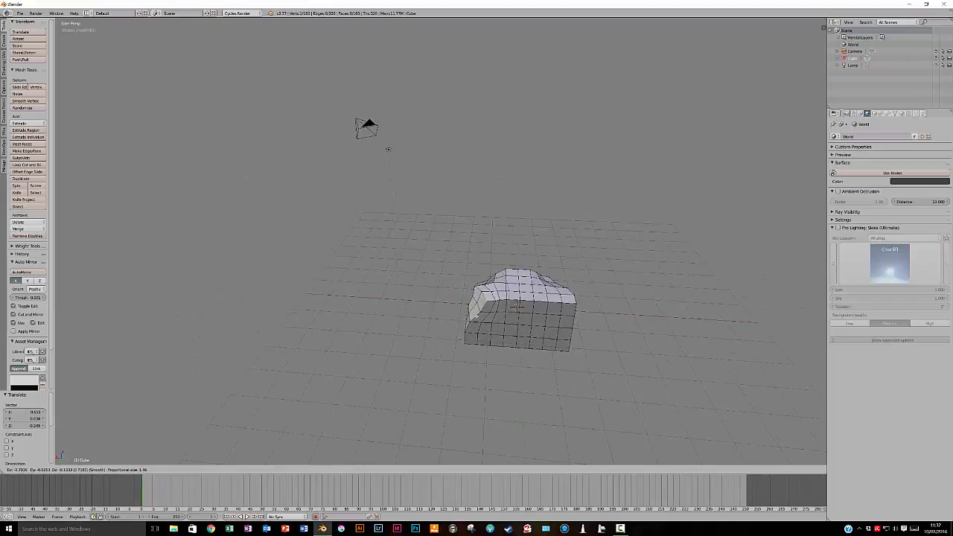
{"action": "left_click", "coordinate": [388, 149]}
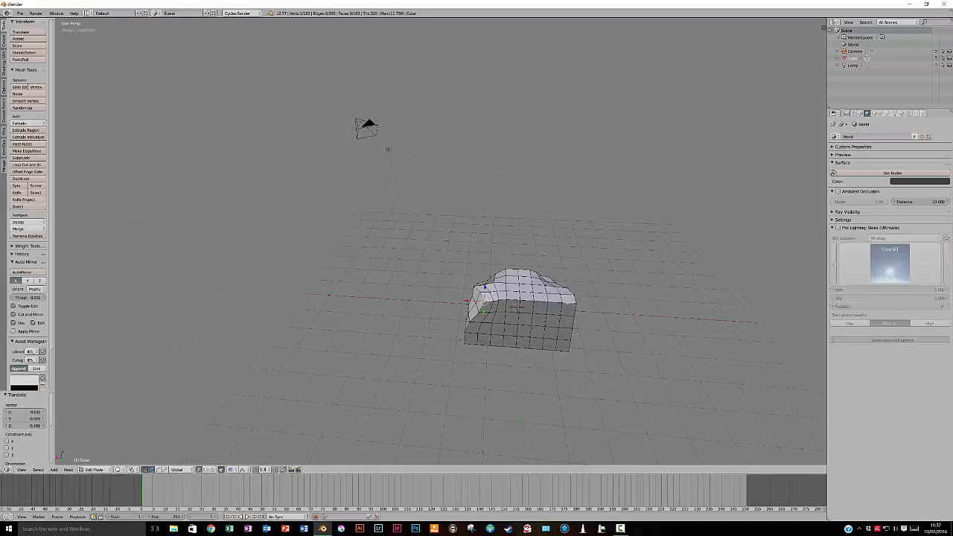
{"action": "right_click", "coordinate": [575, 304]}
{"action": "key", "text": "g"}
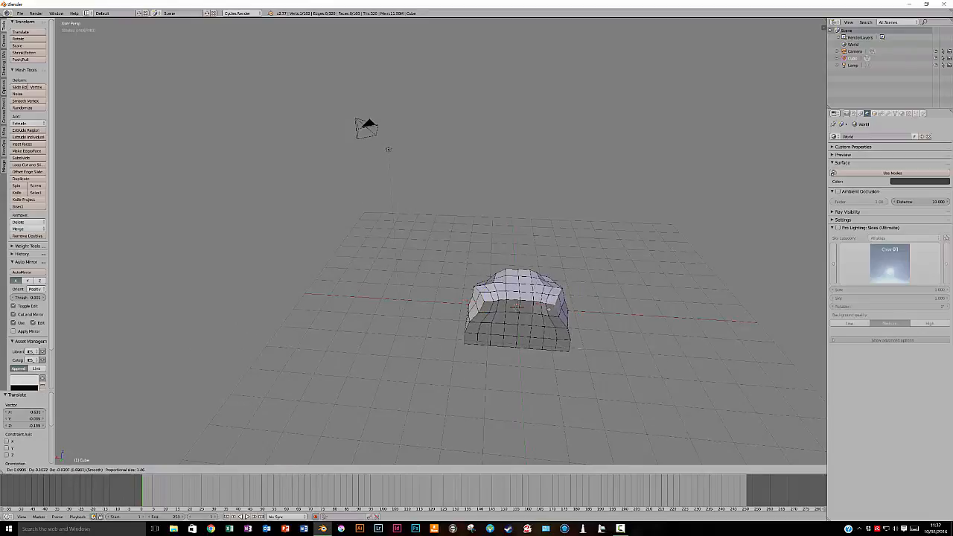
{"action": "left_click", "coordinate": [551, 303]}
Select a vertex at the lower end of the box and push it inward with proportional falloff
{"action": "middle_click_drag", "start_coordinate": [551, 304], "coordinate": [571, 259]}
{"action": "middle_click_drag", "start_coordinate": [511, 298], "coordinate": [510, 327]}
{"action": "key", "text": "g"}
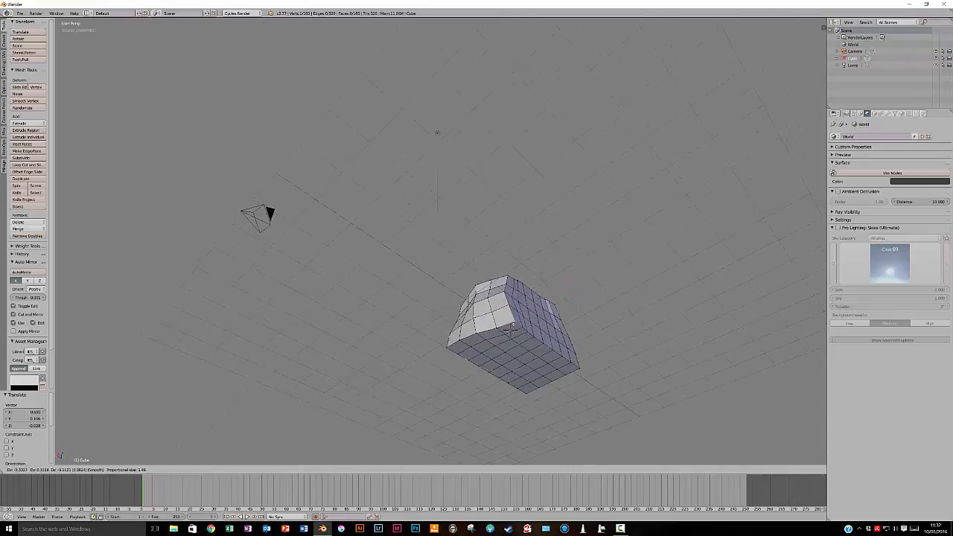
{"action": "left_click", "coordinate": [511, 328]}
Move two bottom corner vertices inward and upward with proportional falloff to break up the box's lower outline
{"action": "middle_click_drag", "start_coordinate": [511, 329], "coordinate": [642, 355]}
{"action": "key", "text": "g"}
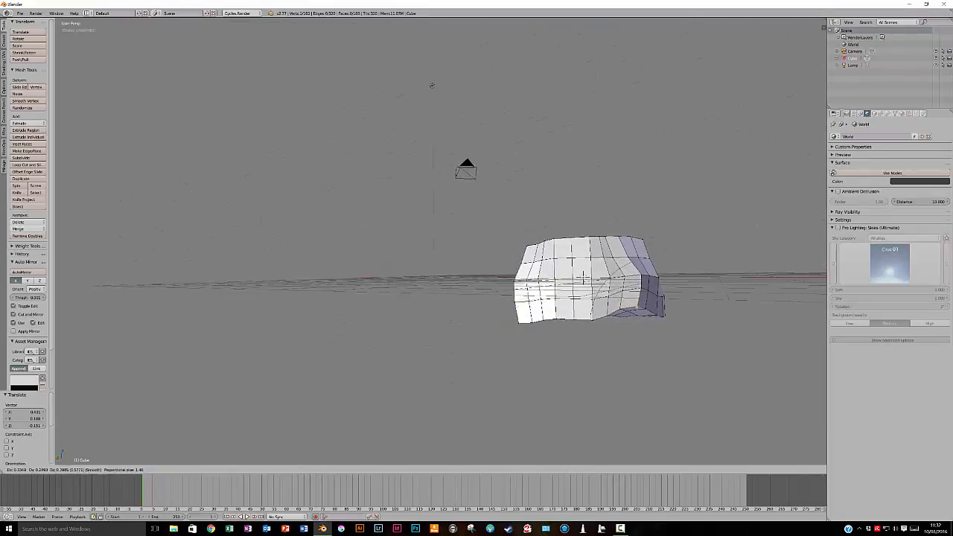
{"action": "middle_click_drag", "start_coordinate": [668, 332], "coordinate": [604, 329]}
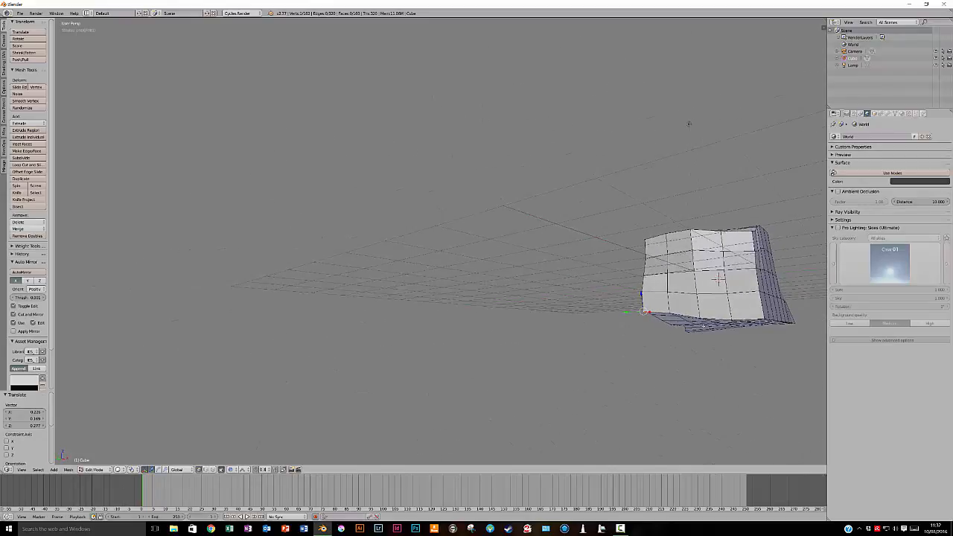
{"action": "key", "text": "g"}
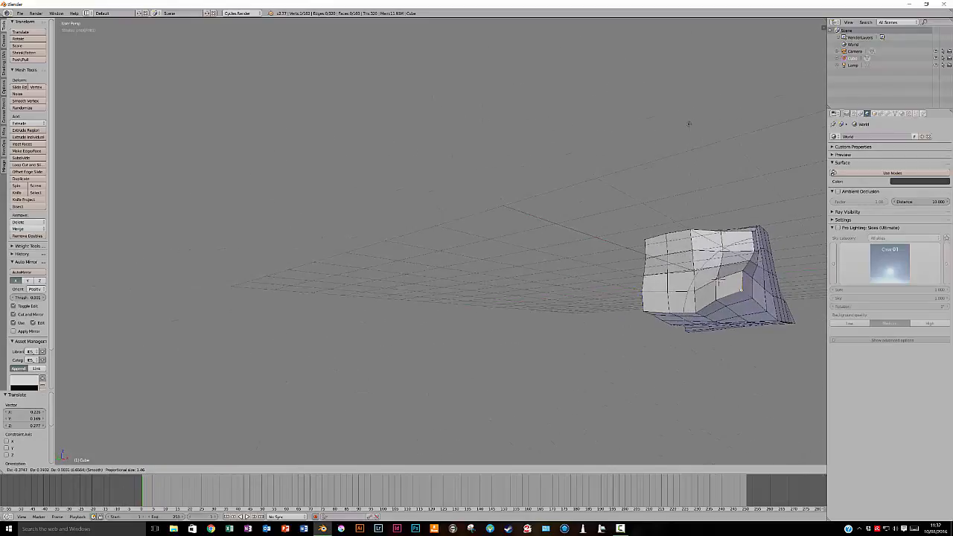
{"action": "left_click", "coordinate": [719, 279]}
Dent the top surface by moving vertices near its long edge with proportional falloff
{"action": "middle_click_drag", "start_coordinate": [711, 269], "coordinate": [763, 327]}
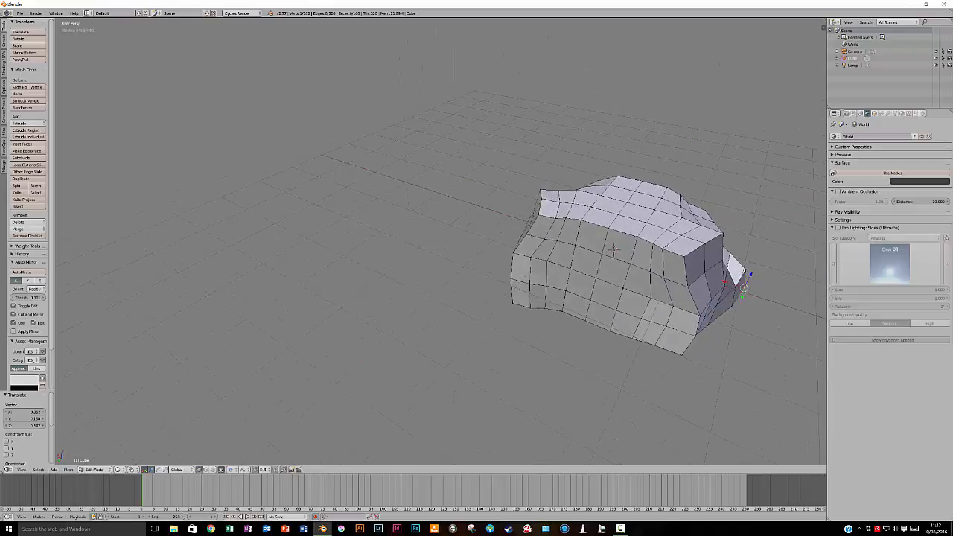
{"action": "key", "text": "g"}
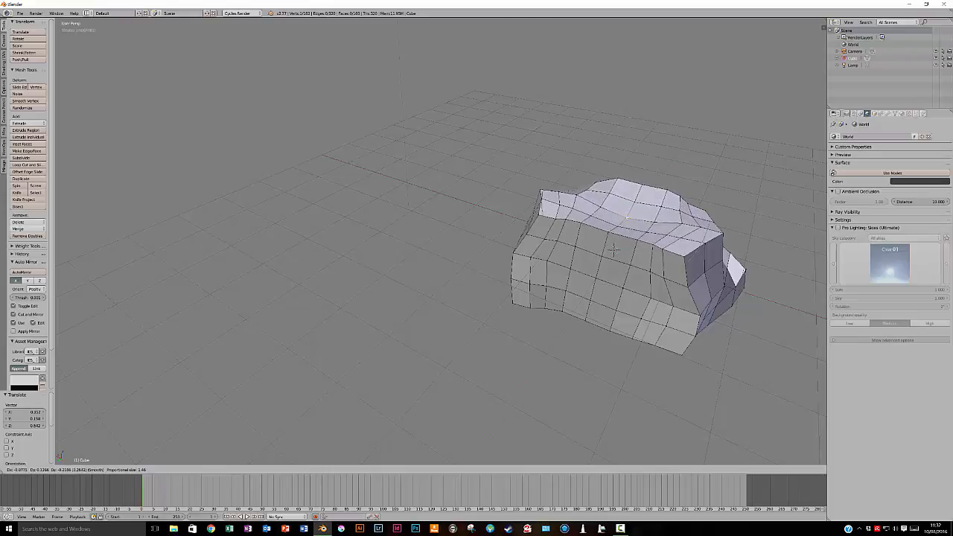
{"action": "left_click", "coordinate": [612, 249]}
{"action": "key", "text": "g"}
{"action": "left_click", "coordinate": [613, 250]}
Reposition three vertices along the mesh's long side and its end edge with proportional falloff to make the side uneven
{"action": "middle_click_drag", "start_coordinate": [613, 250], "coordinate": [704, 310]}
{"action": "key", "text": "g"}
{"action": "left_click", "coordinate": [675, 310]}
{"action": "middle_click_drag", "start_coordinate": [744, 304], "coordinate": [582, 347]}
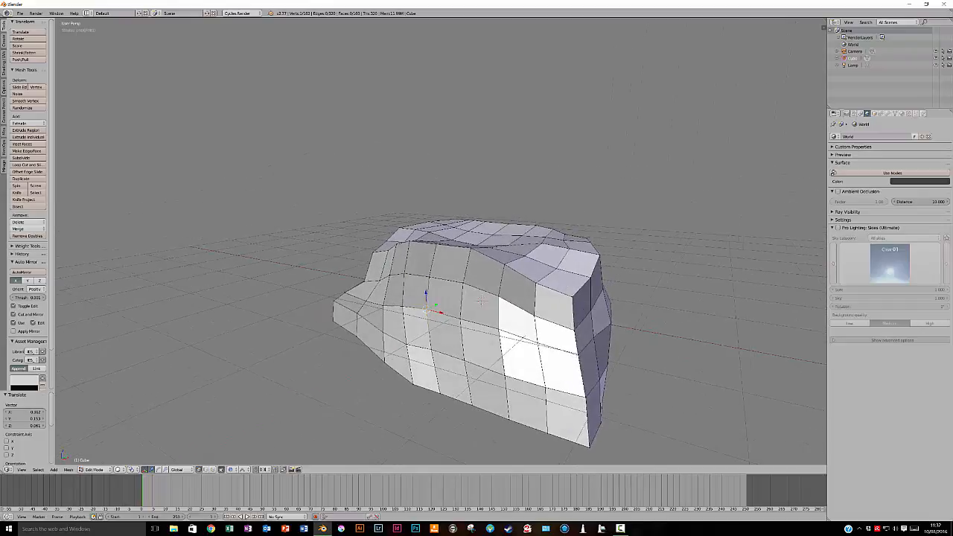
{"action": "key", "text": "g"}
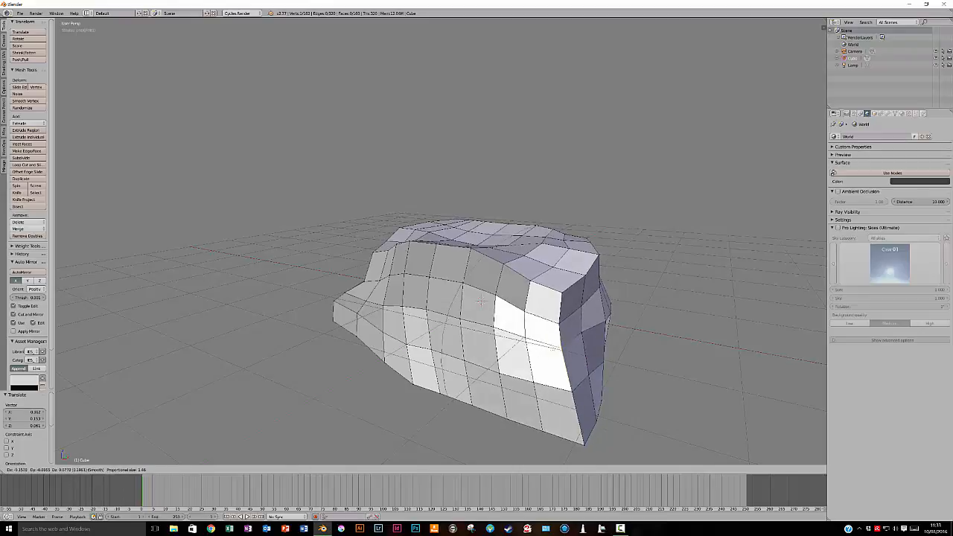
{"action": "left_click", "coordinate": [568, 347]}
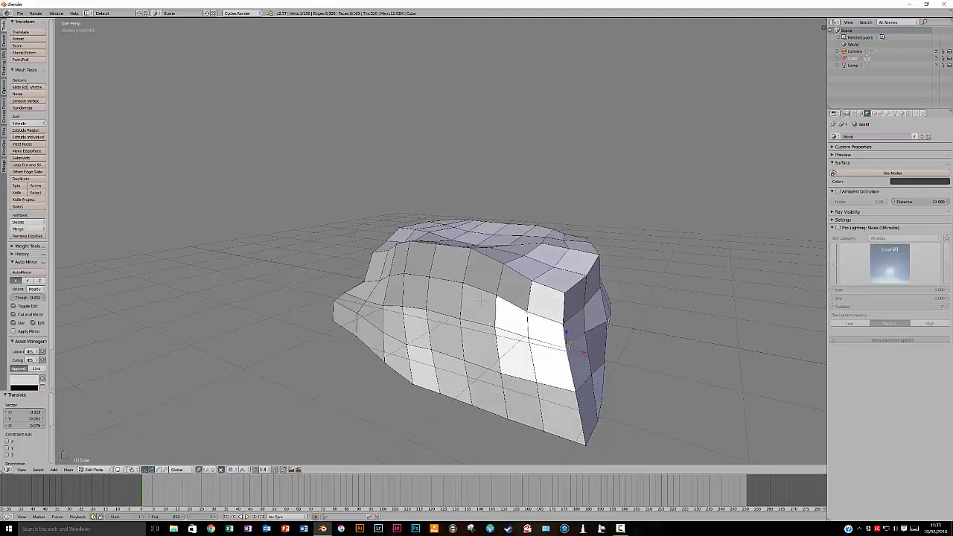
{"action": "key", "text": "g"}
{"action": "left_click", "coordinate": [526, 322]}
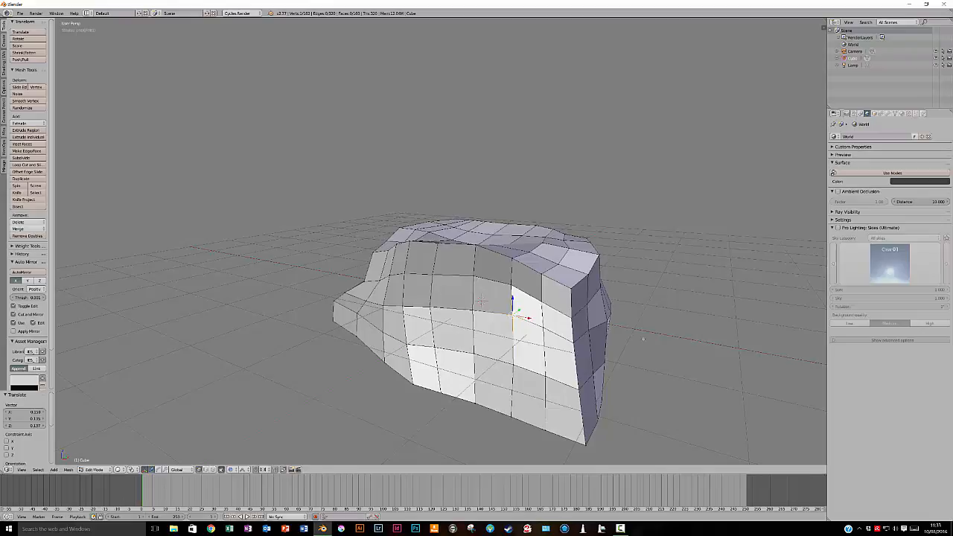
Move two more vertices around the upper edge and end of the mesh with proportional falloff for a more irregular outline
{"action": "middle_click_drag", "start_coordinate": [674, 337], "coordinate": [615, 345]}
{"action": "middle_click_drag", "start_coordinate": [528, 294], "coordinate": [459, 308]}
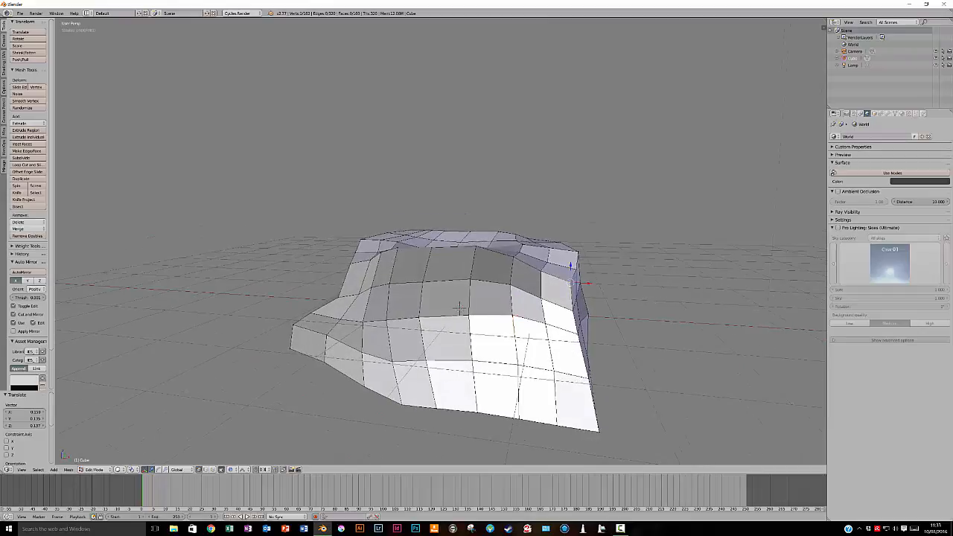
{"action": "key", "text": "g"}
{"action": "left_click", "coordinate": [528, 318]}
{"action": "middle_click_drag", "start_coordinate": [460, 309], "coordinate": [619, 324]}
{"action": "key", "text": "g"}
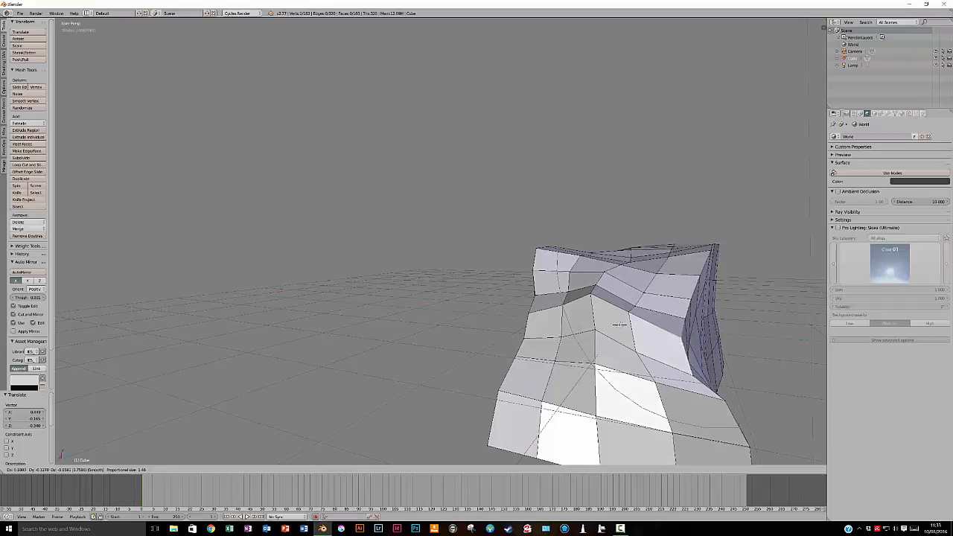
{"action": "left_click", "coordinate": [619, 325]}
Shift a vertex on the mesh's vertical corner edge with proportional falloff to reshape that corner
{"action": "middle_click_drag", "start_coordinate": [729, 296], "coordinate": [692, 323]}
{"action": "scroll", "coordinate": [692, 323], "scroll_direction": "down", "scroll_amount": 4}
{"action": "middle_click_drag", "start_coordinate": [555, 304], "coordinate": [617, 313]}
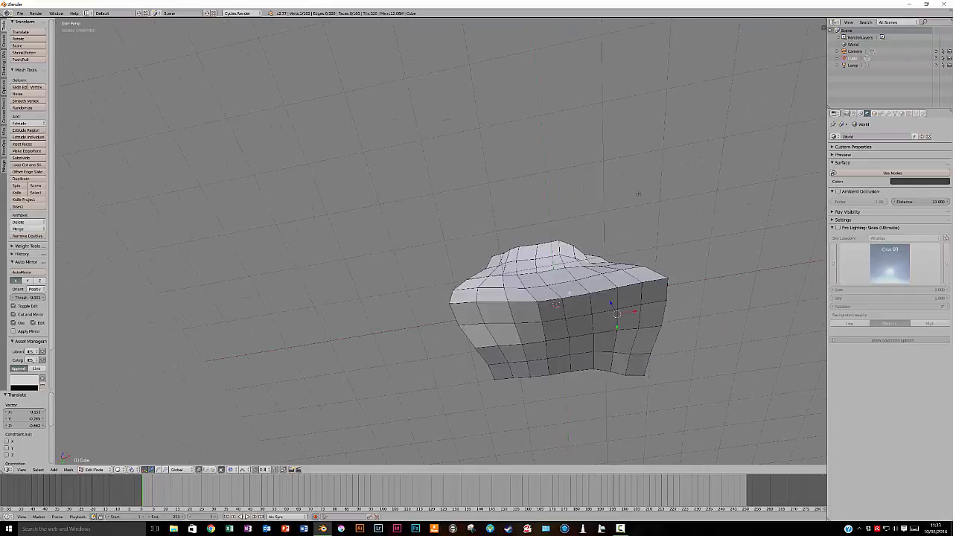
{"action": "key", "text": "g"}
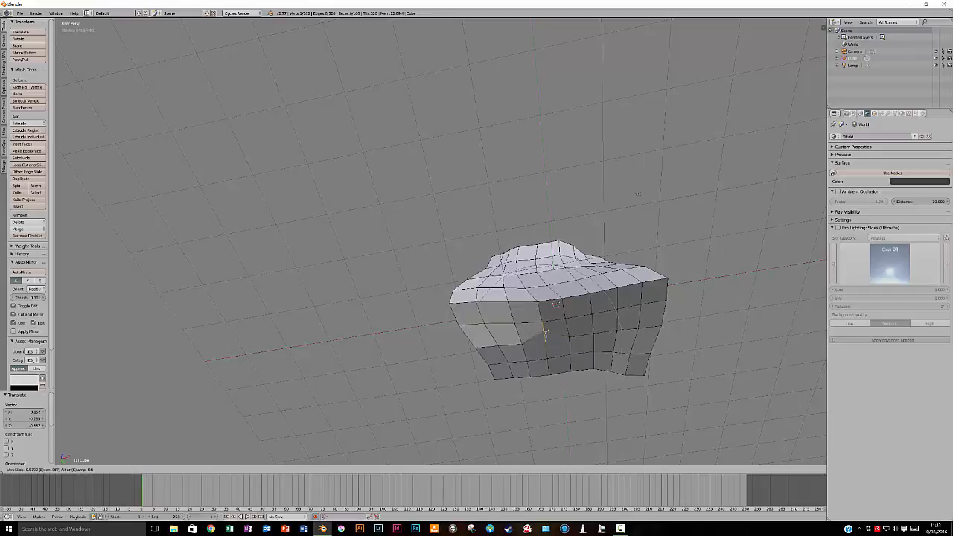
{"action": "left_click", "coordinate": [638, 194]}
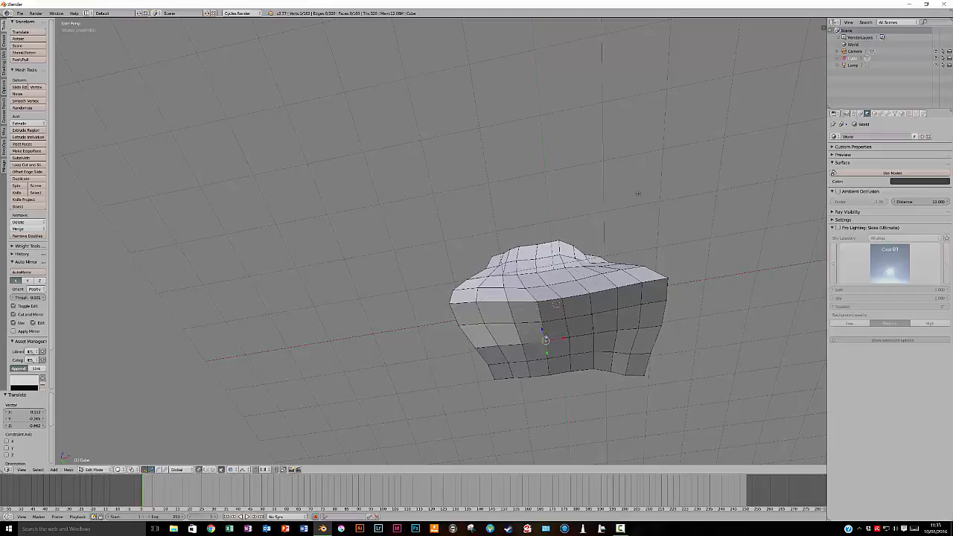
{"action": "key", "text": "g"}
{"action": "left_click", "coordinate": [639, 194]}
Move one more vertex on the corner edge and one on the adjacent side face with proportional falloff
{"action": "key", "text": "g"}
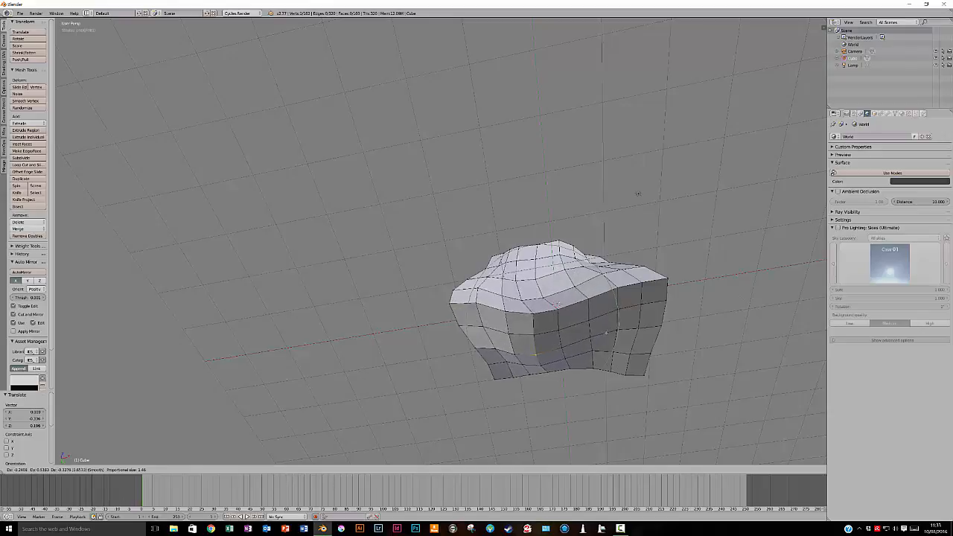
{"action": "left_click", "coordinate": [638, 194]}
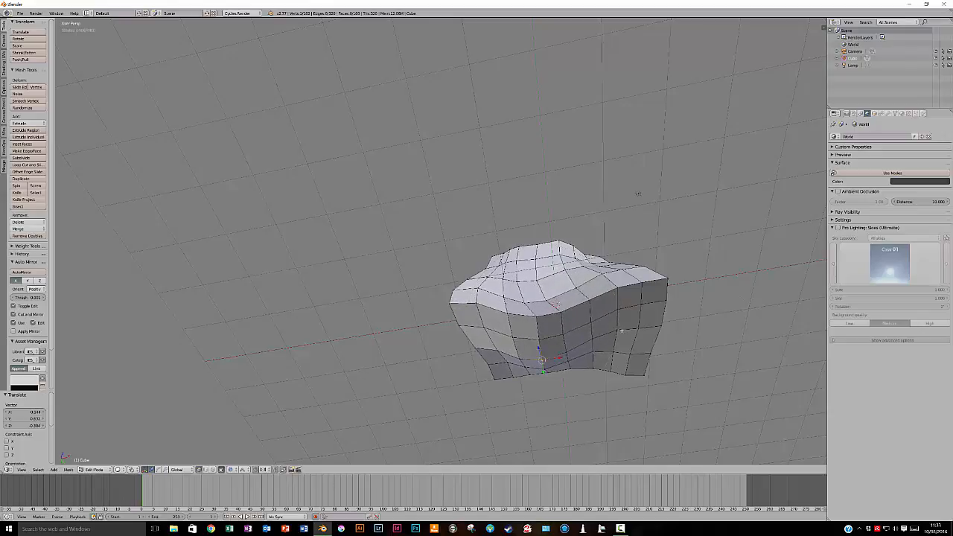
{"action": "key", "text": "g"}
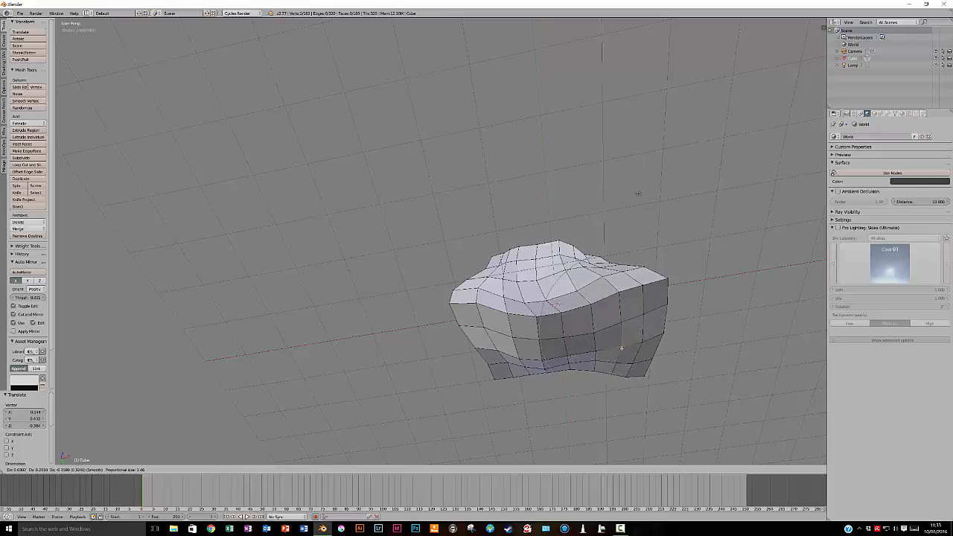
{"action": "left_click", "coordinate": [639, 193]}
Preview the mesh in Object Mode with Rendered viewport shading and Pro Lighting: Skies (Ultimate) enabled
{"action": "middle_click_drag", "start_coordinate": [638, 194], "coordinate": [646, 360]}
{"action": "key", "text": "Tab"}
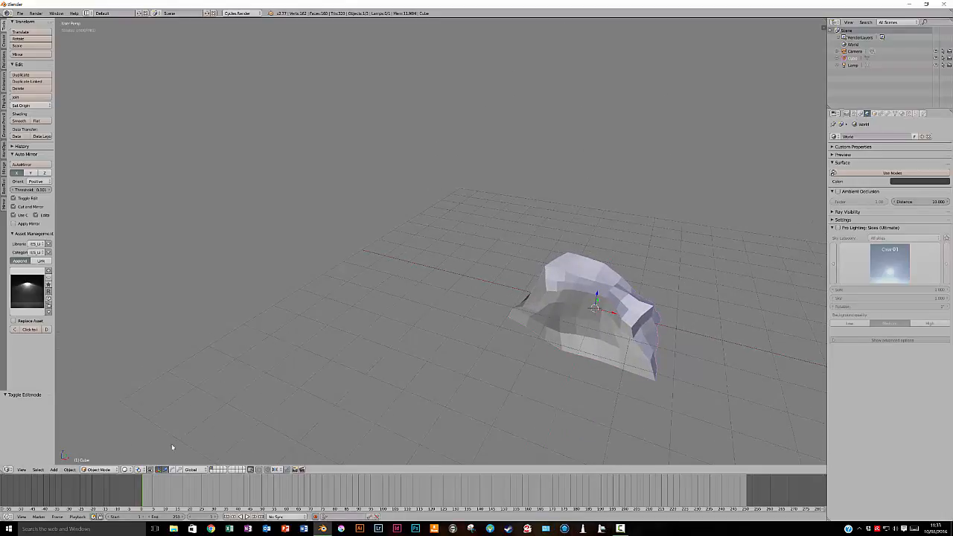
{"action": "left_click", "coordinate": [125, 470]}
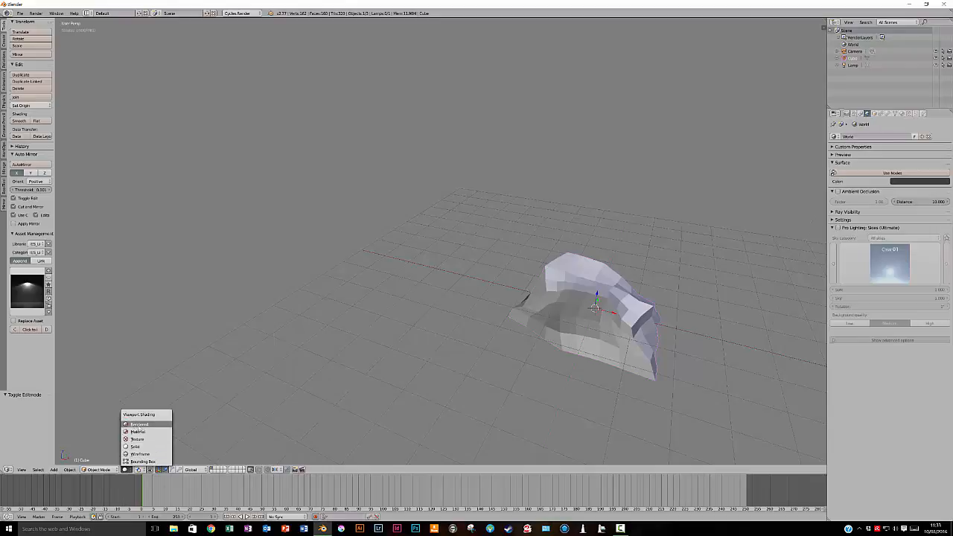
{"action": "left_click", "coordinate": [139, 424]}
{"action": "middle_click_drag", "start_coordinate": [680, 320], "coordinate": [587, 307]}
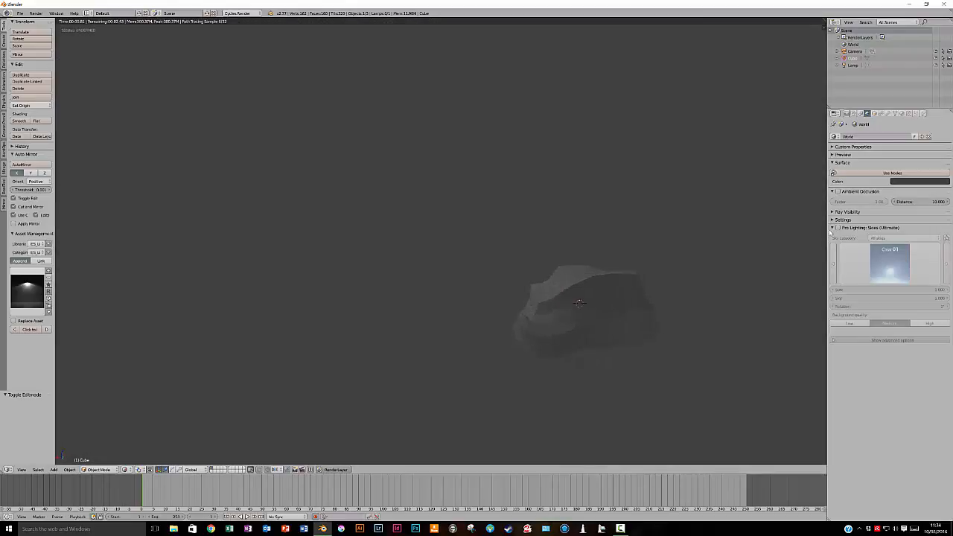
{"action": "left_click", "coordinate": [838, 228]}
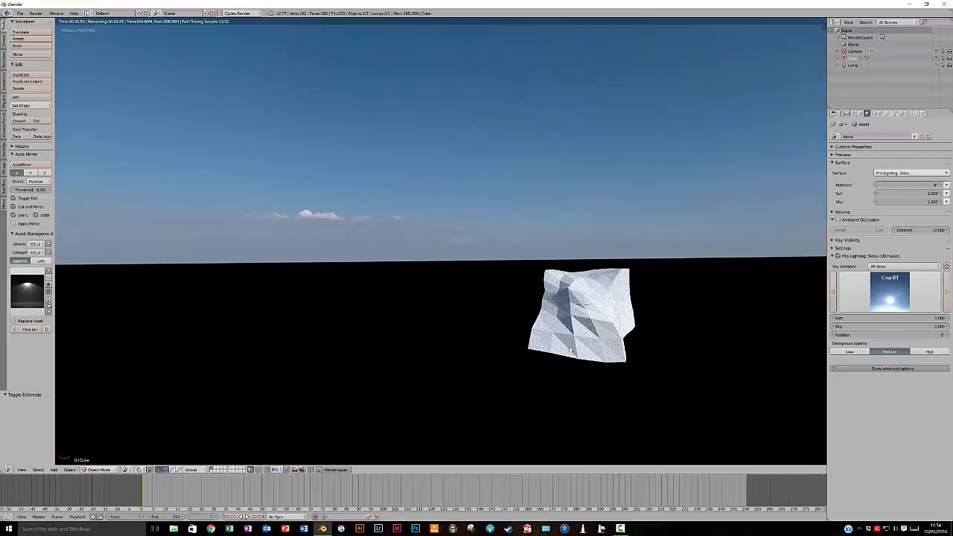
Add a mesh plane as the ground and scale it up about 7.4 times
{"action": "key", "text": "shift+a"}
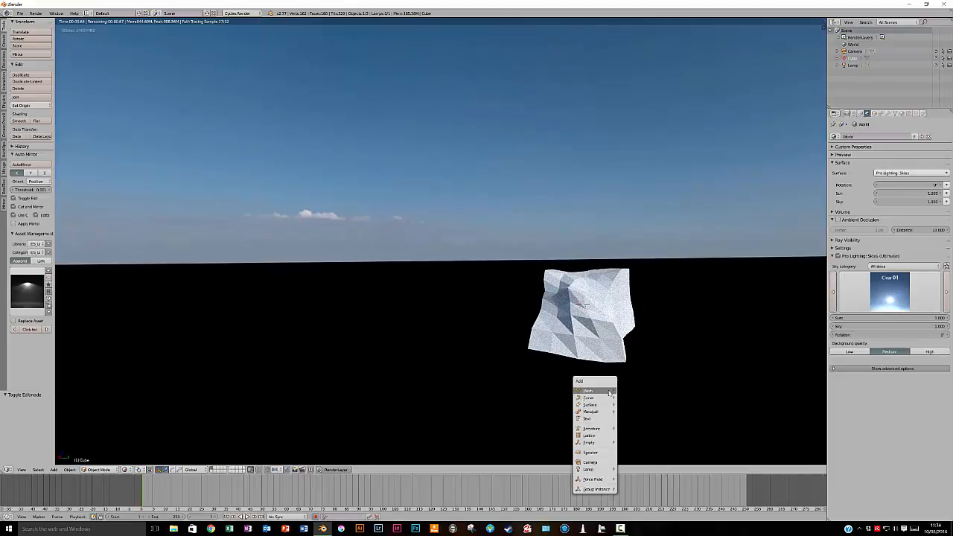
{"action": "left_click", "coordinate": [626, 391]}
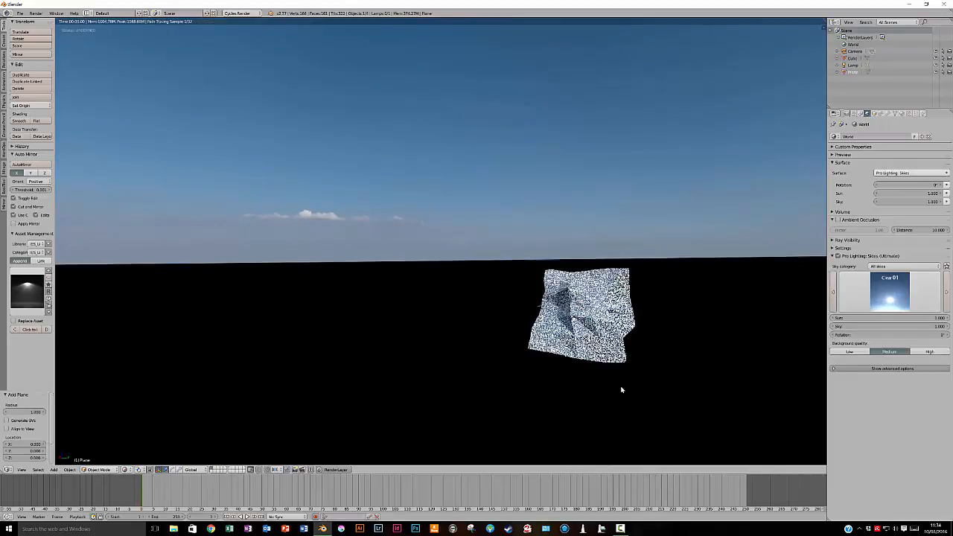
{"action": "key", "text": "s"}
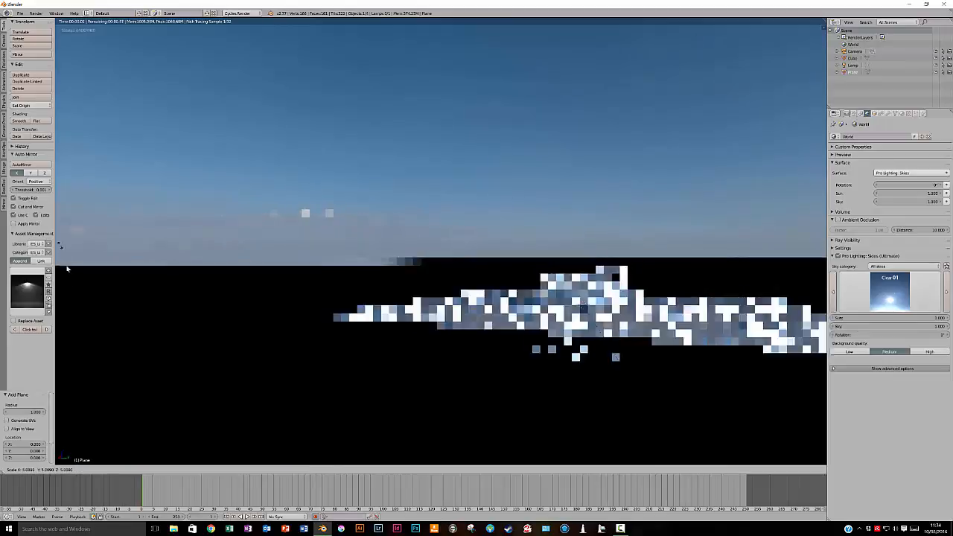
{"action": "left_click", "coordinate": [103, 27]}
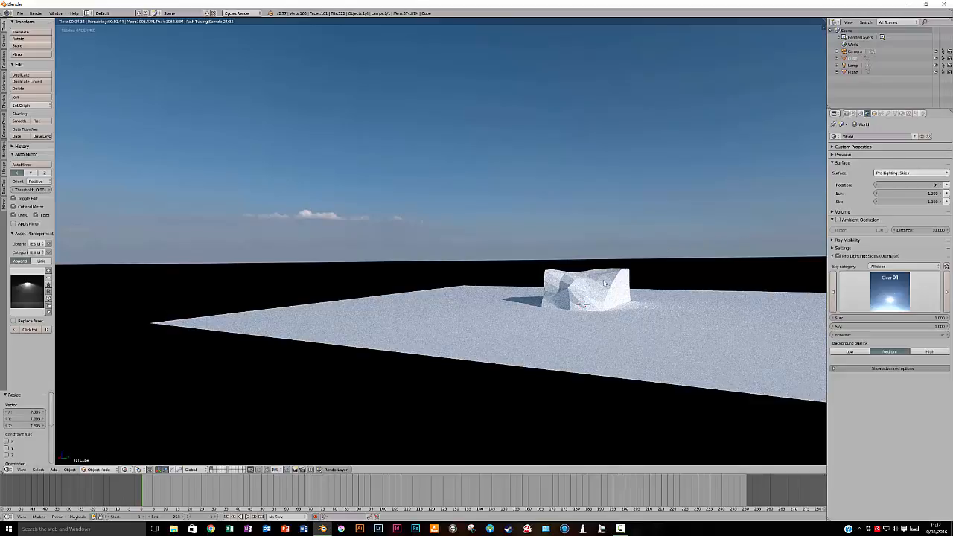
Raise the sculpted cube about 1.14 units along the Z axis so it rests on the ground plane
{"action": "key", "text": "g"}
{"action": "key", "text": "z"}
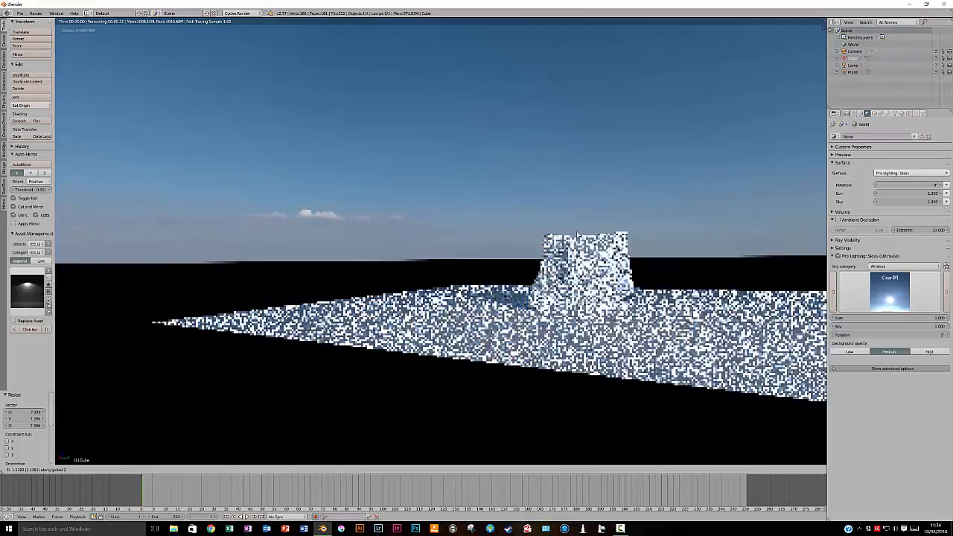
{"action": "left_click", "coordinate": [578, 236]}
Apply smooth shading to the sculpted cube
{"action": "middle_click_drag", "start_coordinate": [578, 237], "coordinate": [614, 260]}
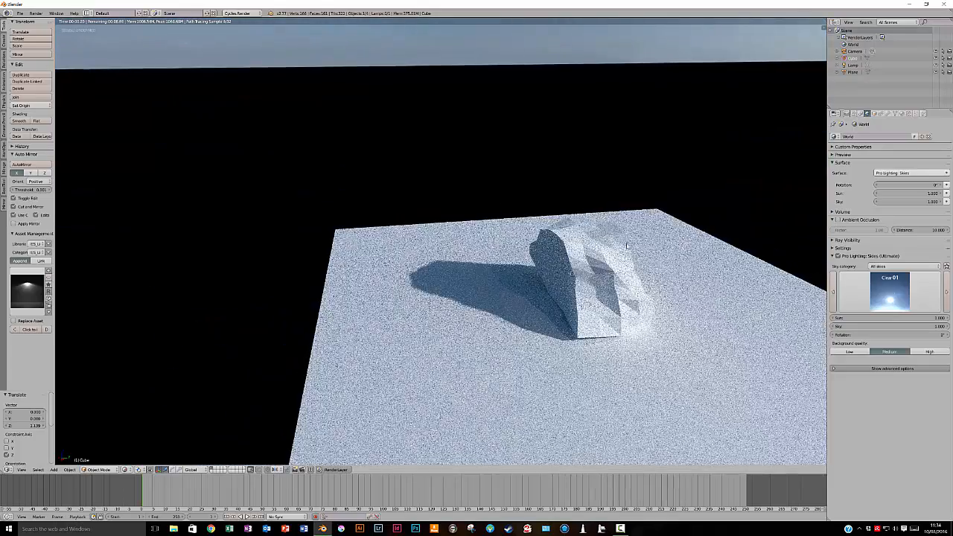
{"action": "middle_click_drag", "start_coordinate": [642, 327], "coordinate": [543, 289]}
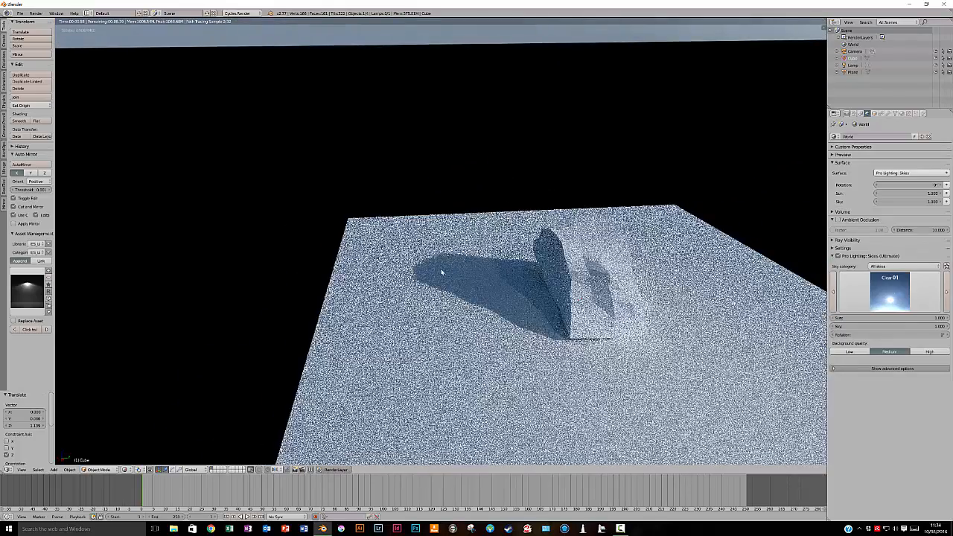
{"action": "left_click", "coordinate": [19, 121]}
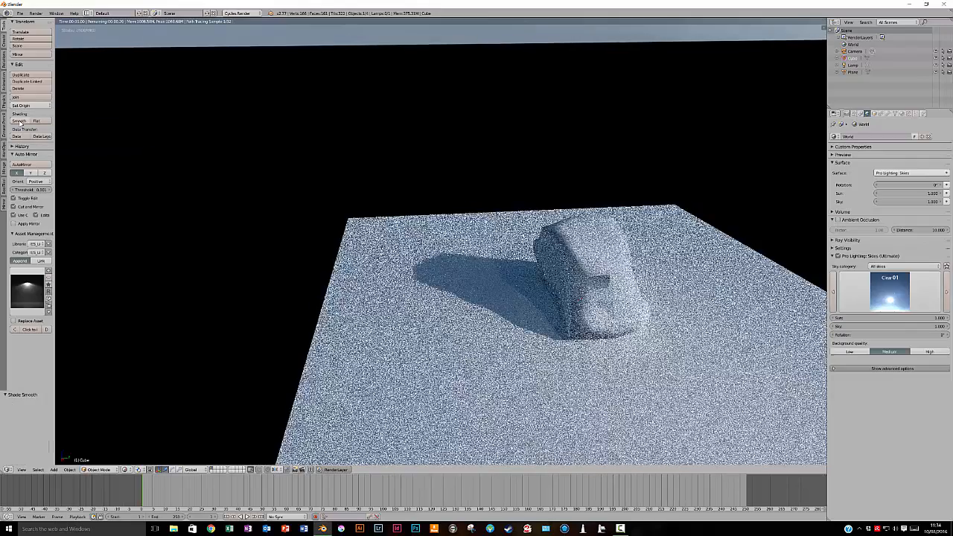
Look over the sculpted cube from several sides in the rendered preview and apply flat shading to it
{"action": "middle_click_drag", "start_coordinate": [548, 319], "coordinate": [596, 331]}
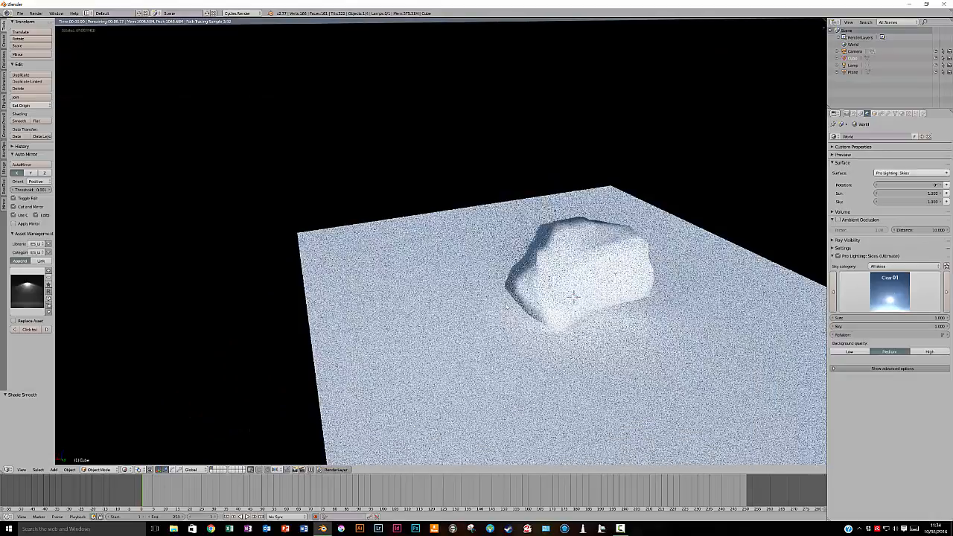
{"action": "middle_click_drag", "start_coordinate": [571, 300], "coordinate": [572, 269]}
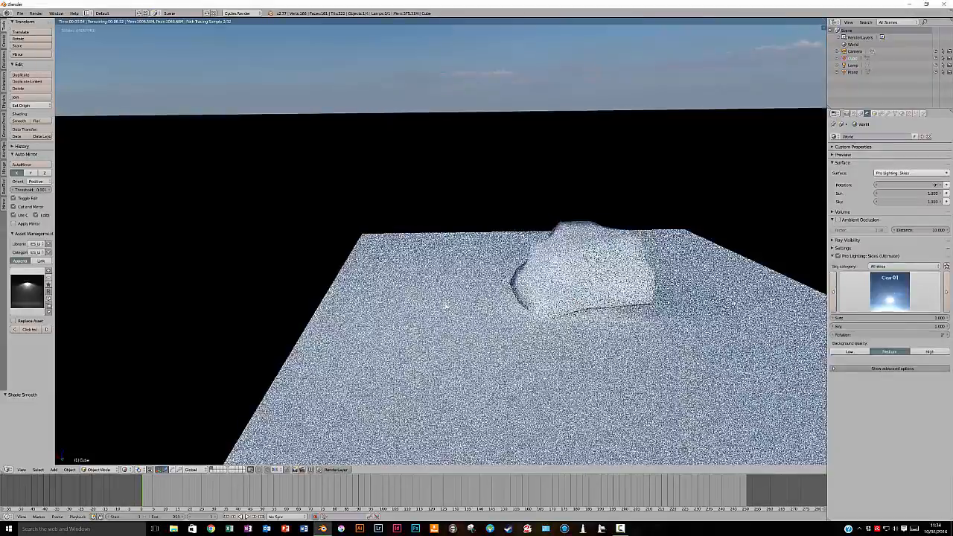
{"action": "middle_click_drag", "start_coordinate": [462, 283], "coordinate": [535, 284]}
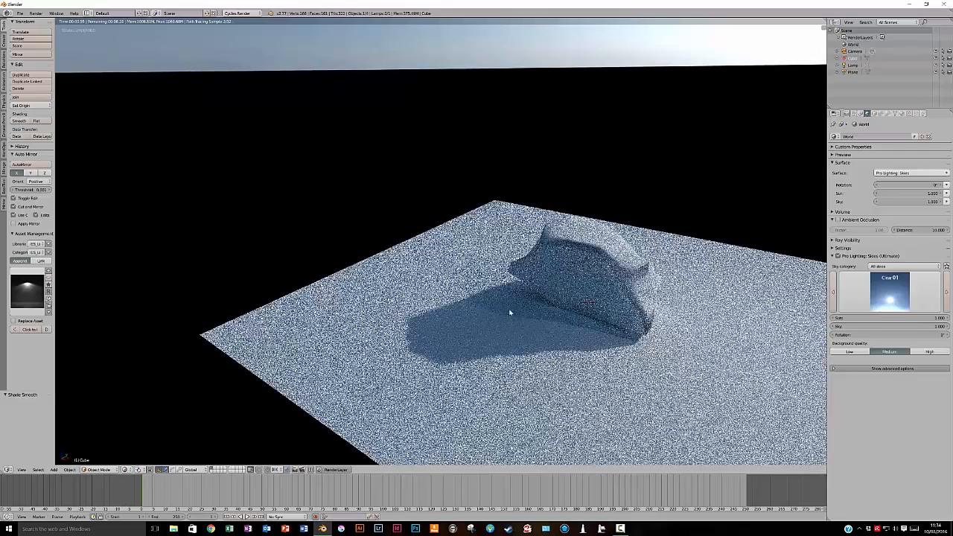
{"action": "middle_click_drag", "start_coordinate": [588, 303], "coordinate": [206, 191]}
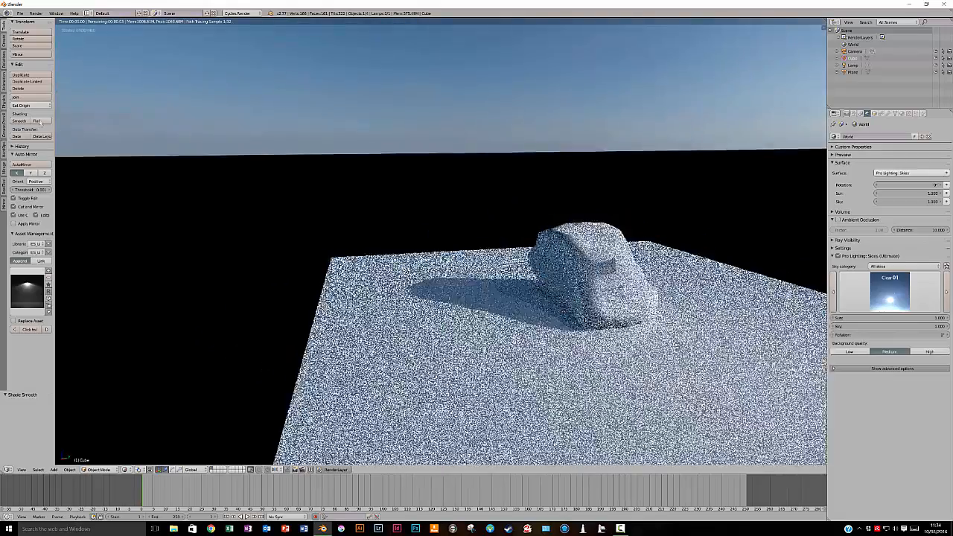
{"action": "left_click", "coordinate": [36, 120]}
{"action": "middle_click_drag", "start_coordinate": [596, 301], "coordinate": [583, 303]}
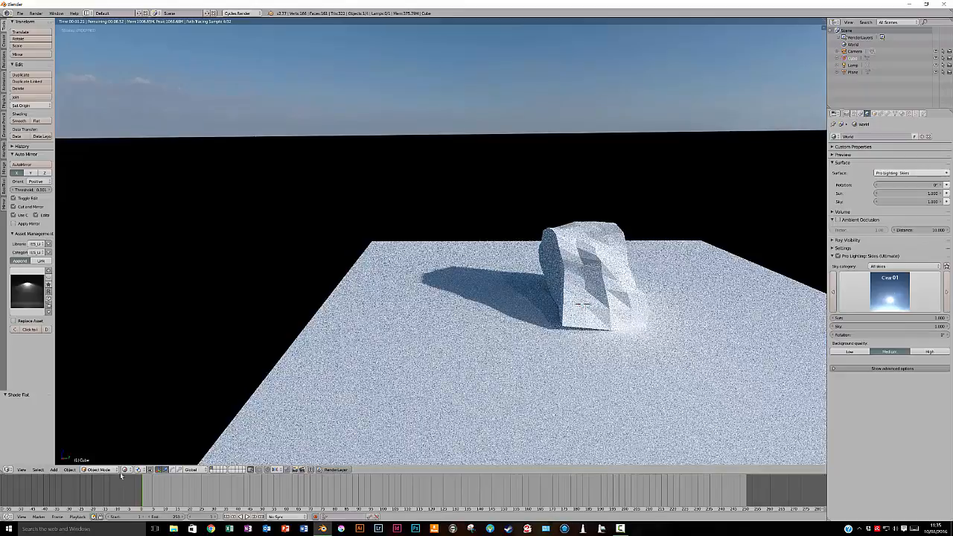
Switch the viewport from Rendered to Solid shading and enter Edit Mode on the sculpted cube
{"action": "left_click", "coordinate": [127, 469]}
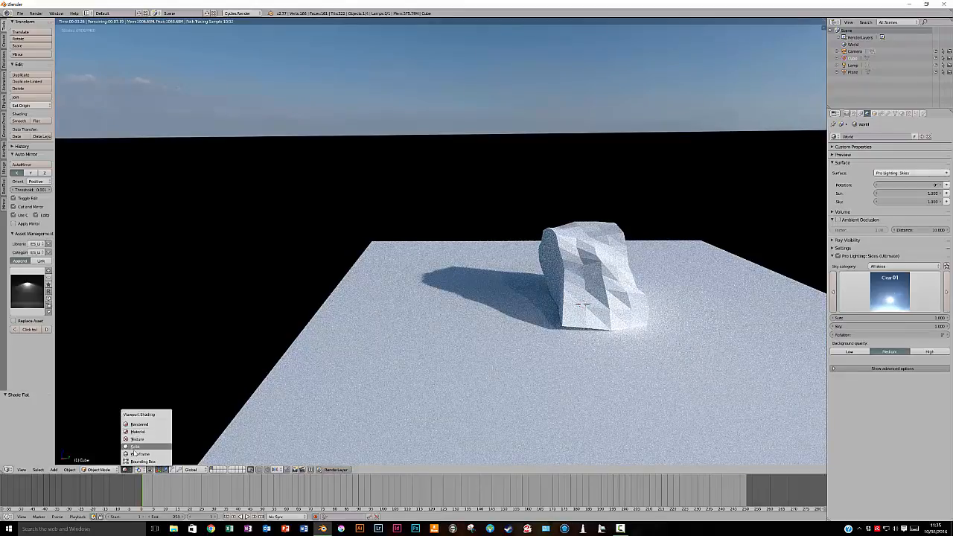
{"action": "left_click", "coordinate": [135, 447]}
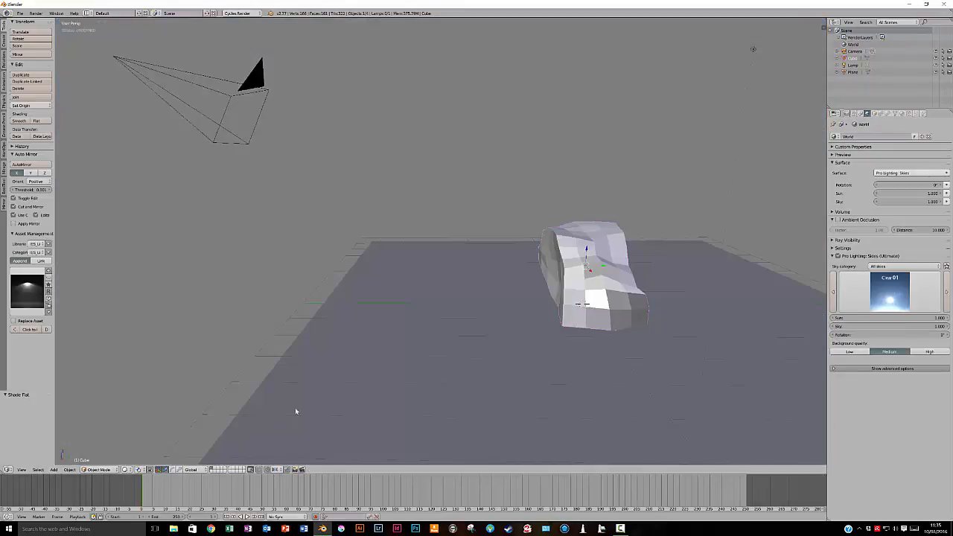
{"action": "key", "text": "Tab"}
Displace several vertices around the cube with smooth proportional editing at size 1.46 to add dents and ridges, and return to Object Mode
{"action": "middle_click_drag", "start_coordinate": [603, 356], "coordinate": [583, 318]}
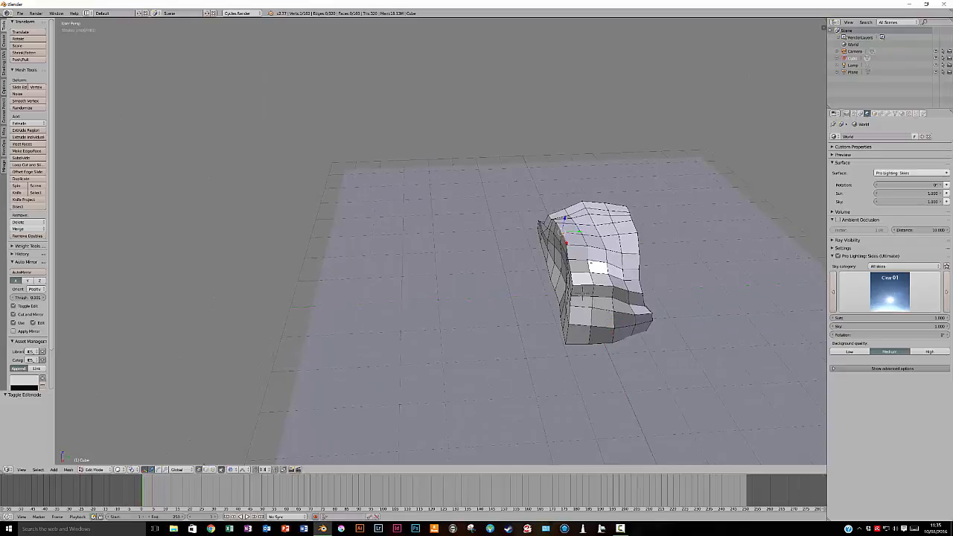
{"action": "key", "text": "g"}
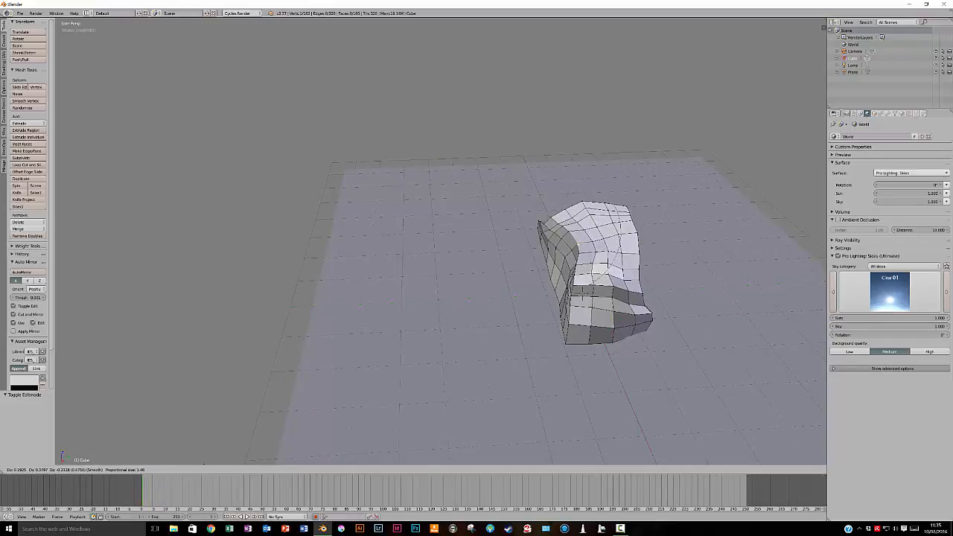
{"action": "left_click", "coordinate": [583, 292]}
{"action": "middle_click_drag", "start_coordinate": [589, 346], "coordinate": [546, 50]}
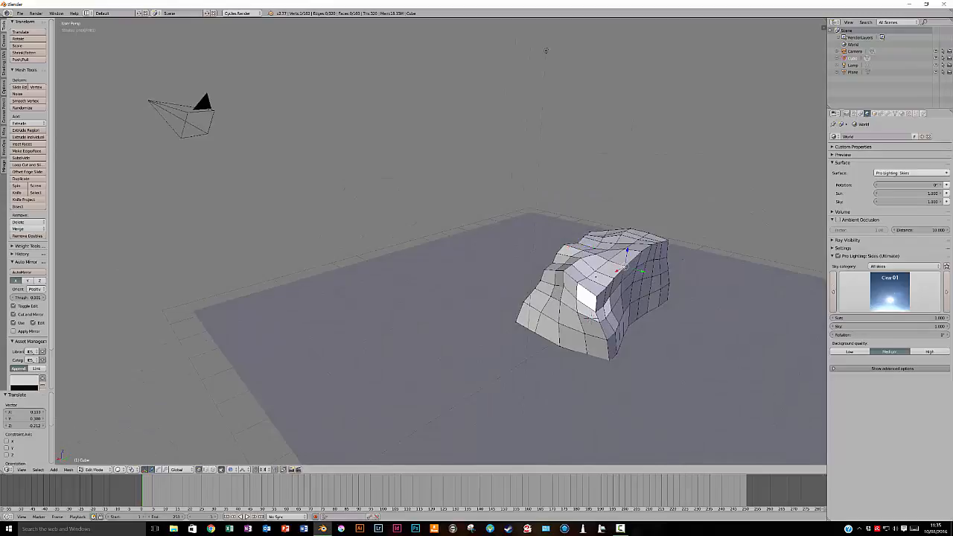
{"action": "key", "text": "g"}
{"action": "left_click", "coordinate": [546, 51]}
{"action": "mouse_move", "coordinate": [549, 47]}
{"action": "middle_mouse_down"}
{"action": "mouse_move", "coordinate": [477, 63]}
{"action": "mouse_move", "coordinate": [549, 39]}
{"action": "middle_mouse_up"}
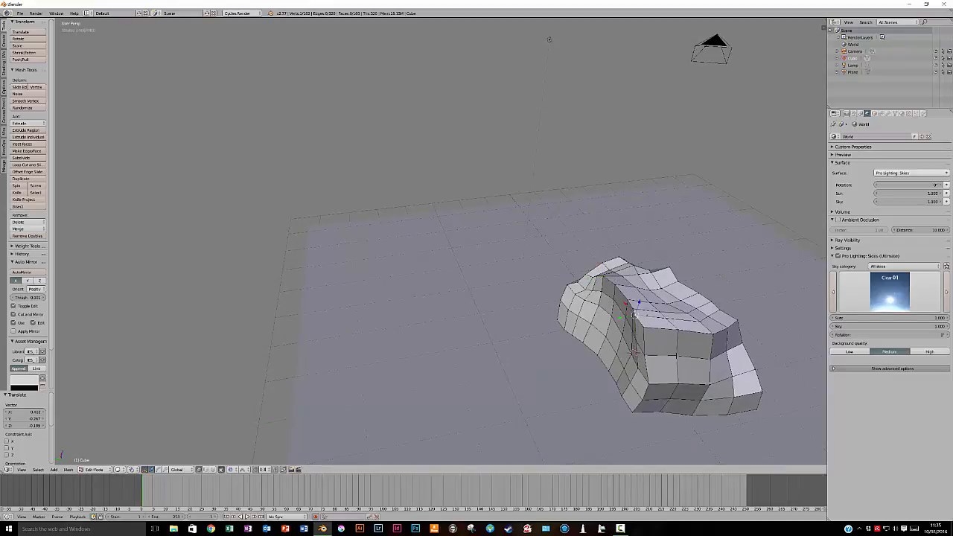
{"action": "key", "text": "g"}
{"action": "left_click", "coordinate": [549, 39]}
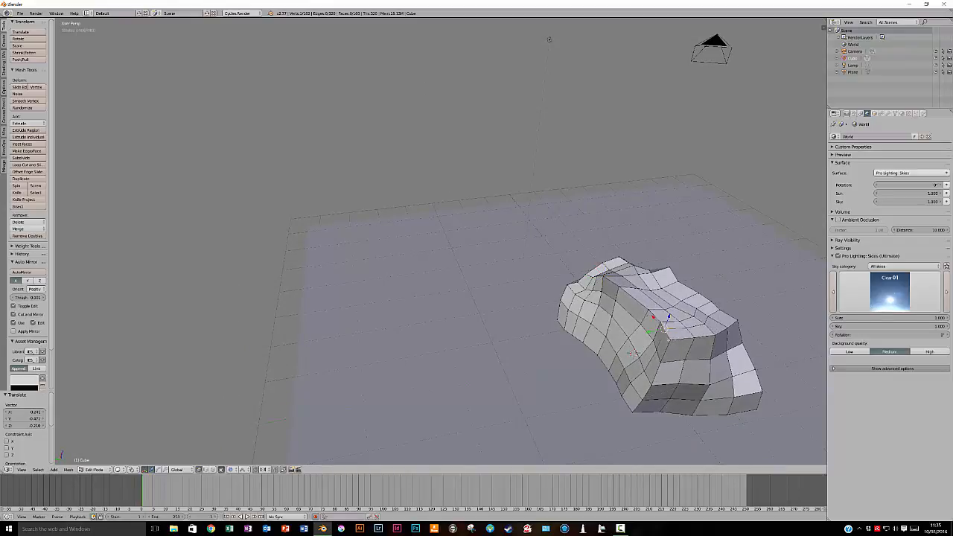
{"action": "key", "text": "g"}
{"action": "left_click", "coordinate": [550, 39]}
{"action": "middle_click_drag", "start_coordinate": [549, 40], "coordinate": [504, 125]}
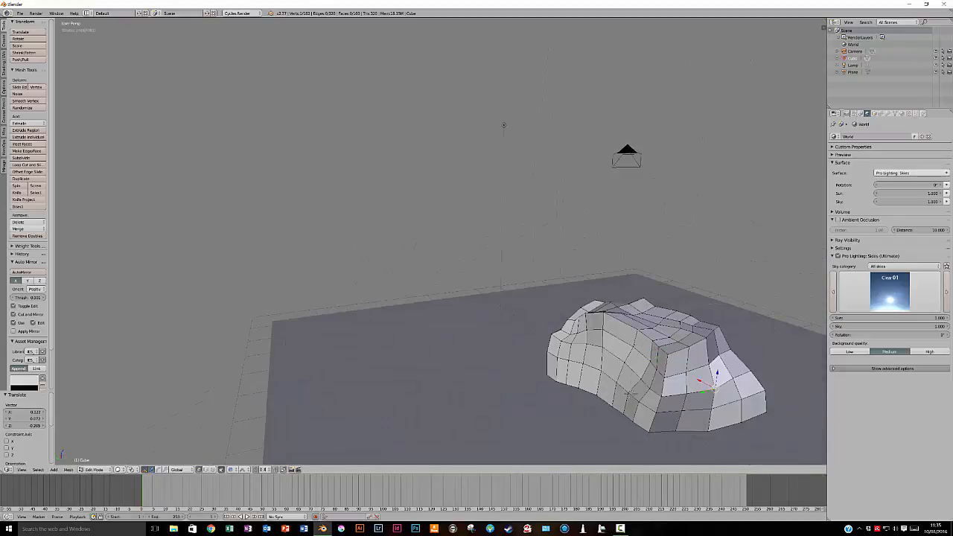
{"action": "key", "text": "g"}
{"action": "left_click", "coordinate": [689, 380]}
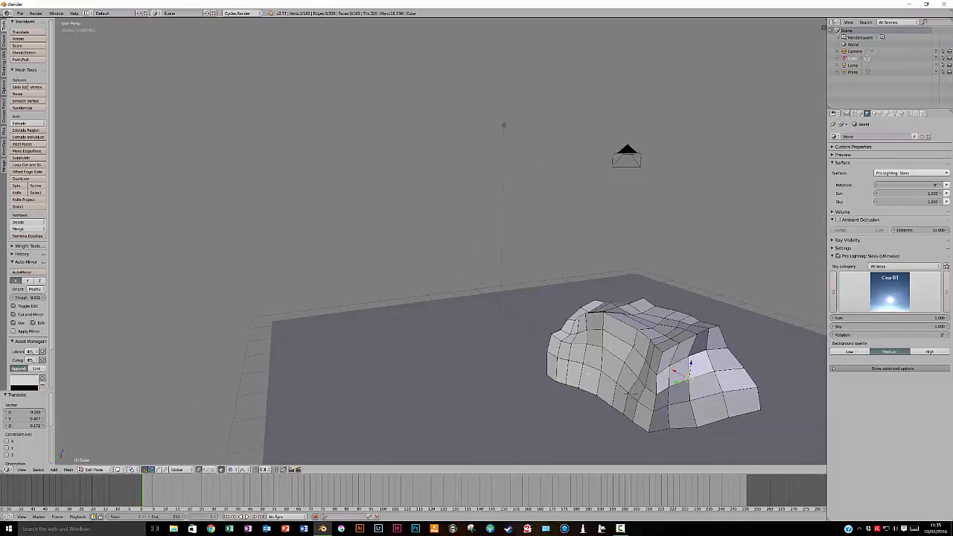
{"action": "key", "text": "Tab"}
Add a Subdivision Surface modifier to the sculpted cube
{"action": "middle_click_drag", "start_coordinate": [587, 372], "coordinate": [626, 366]}
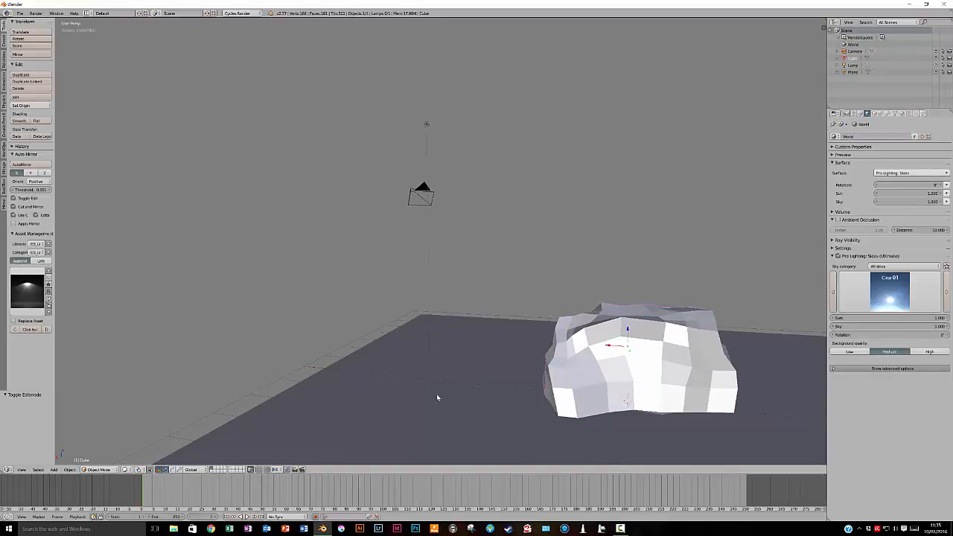
{"action": "middle_click_drag", "start_coordinate": [632, 359], "coordinate": [680, 357]}
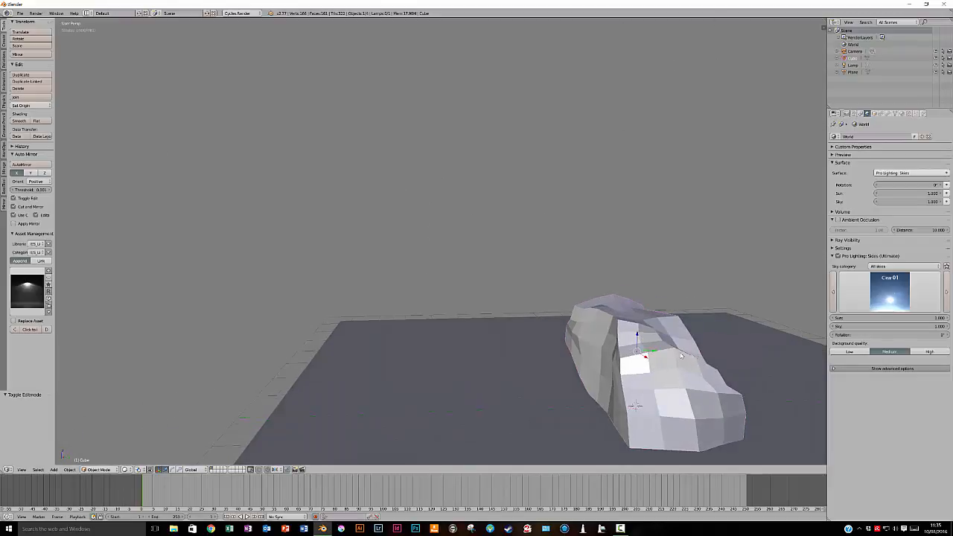
{"action": "left_click", "coordinate": [888, 114]}
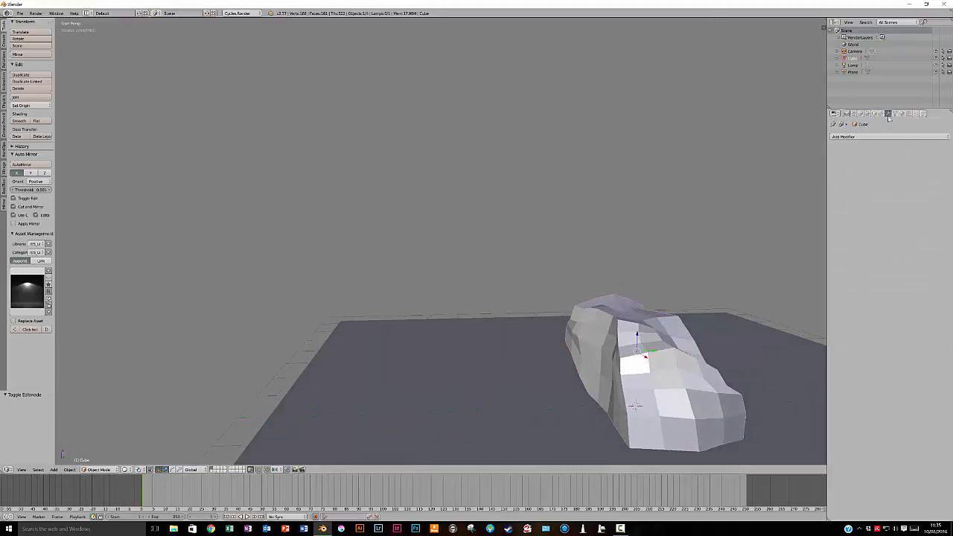
{"action": "left_click", "coordinate": [864, 137]}
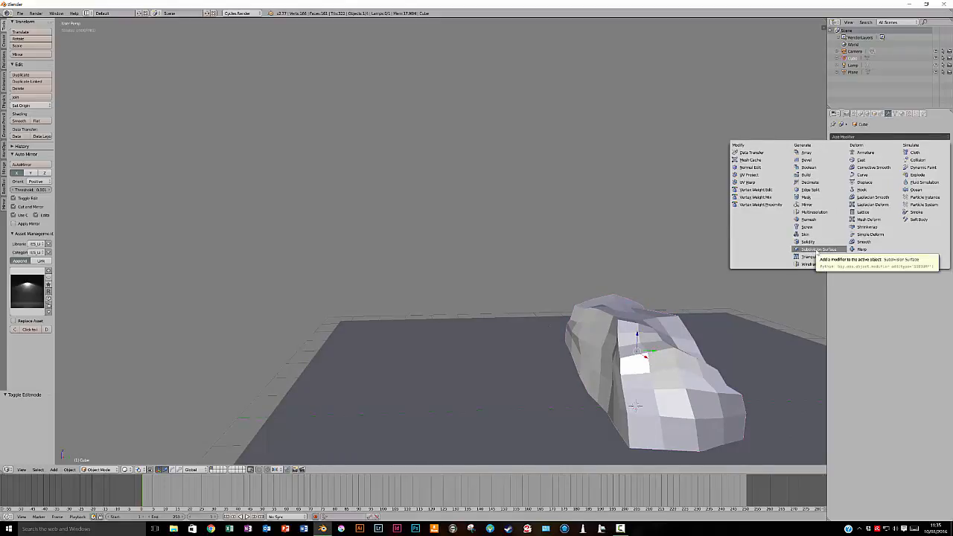
{"action": "left_click", "coordinate": [812, 250]}
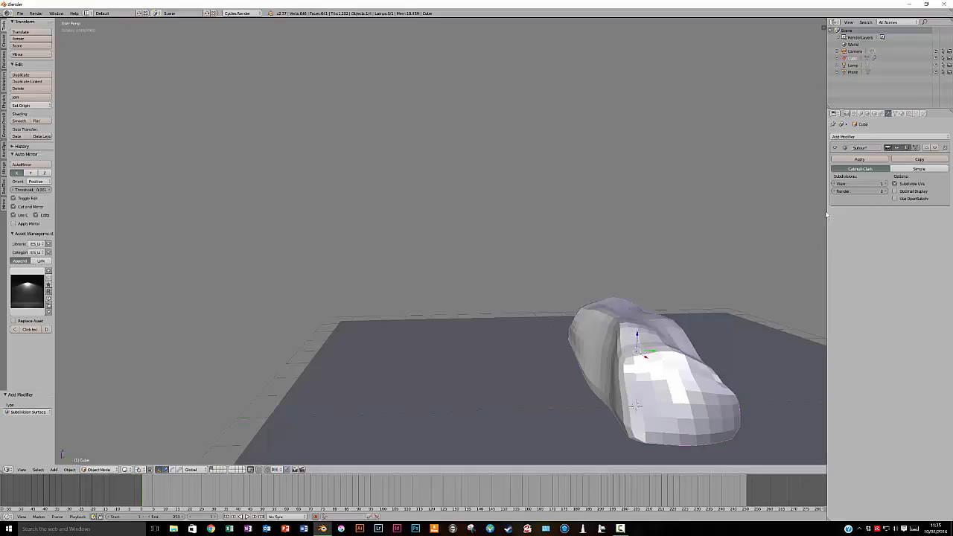
Display the cube in Wireframe and step the Subdivision Surface modifier's View level through 0 and 1 up to 2
{"action": "middle_click_drag", "start_coordinate": [733, 338], "coordinate": [557, 333]}
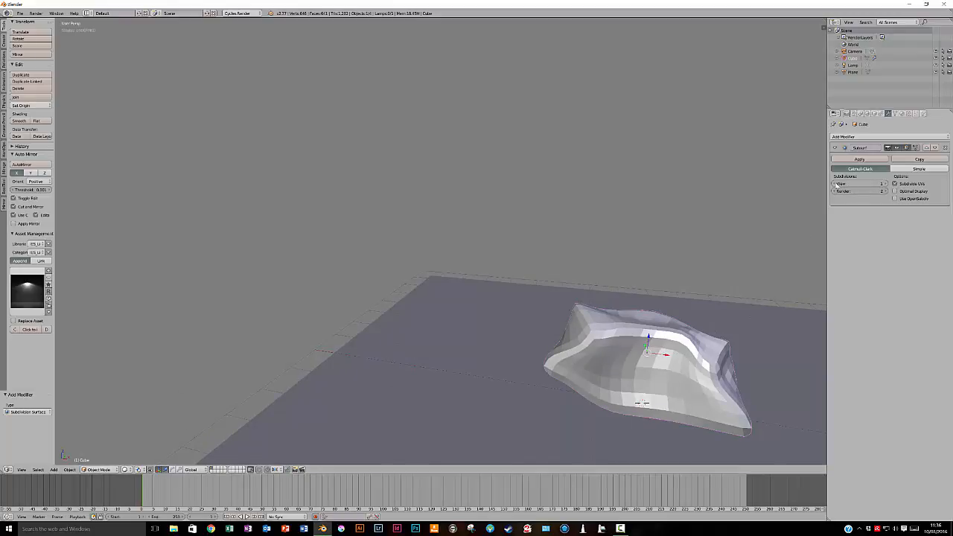
{"action": "left_click", "coordinate": [835, 184]}
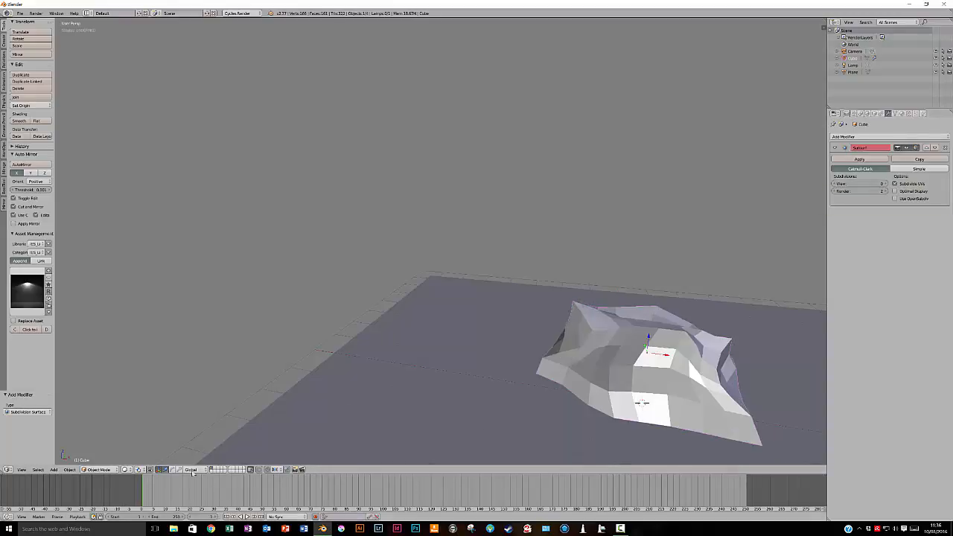
{"action": "left_click", "coordinate": [126, 470]}
{"action": "left_click", "coordinate": [140, 453]}
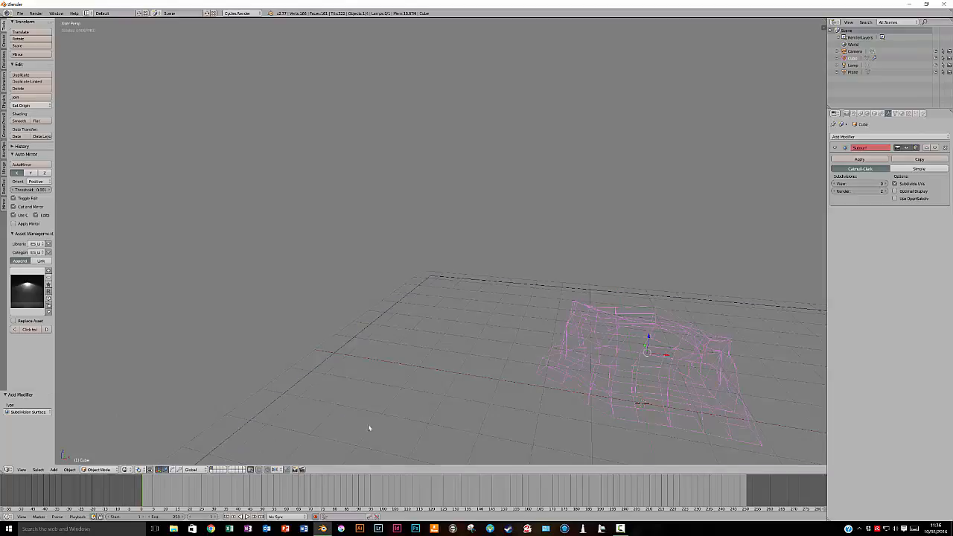
{"action": "left_click", "coordinate": [885, 184]}
{"action": "right_click", "coordinate": [885, 184]}
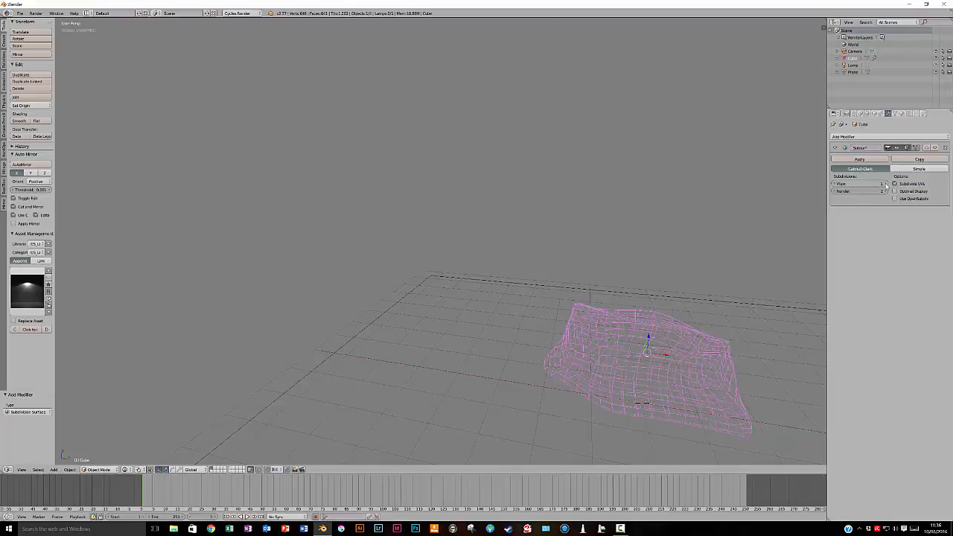
{"action": "left_click", "coordinate": [884, 184]}
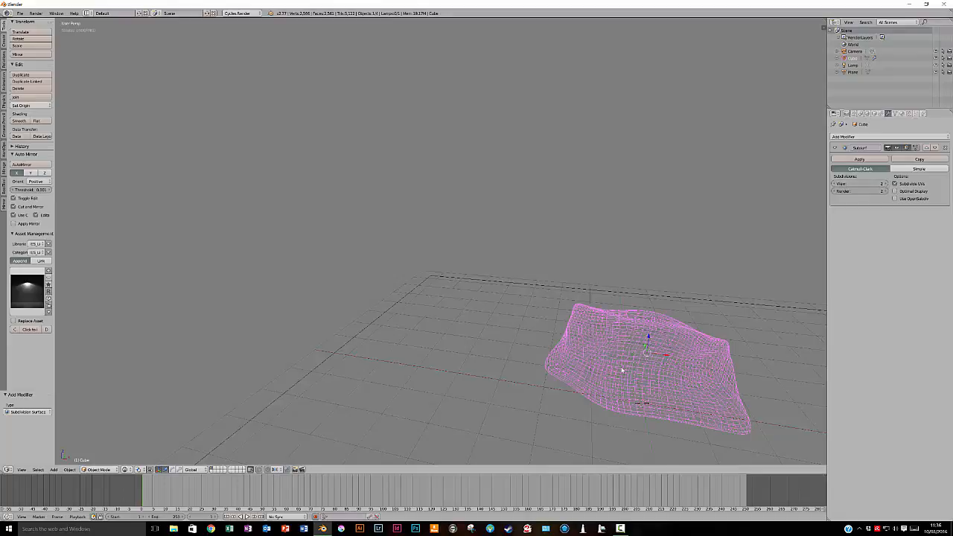
{"action": "middle_click_drag", "start_coordinate": [734, 359], "coordinate": [661, 357]}
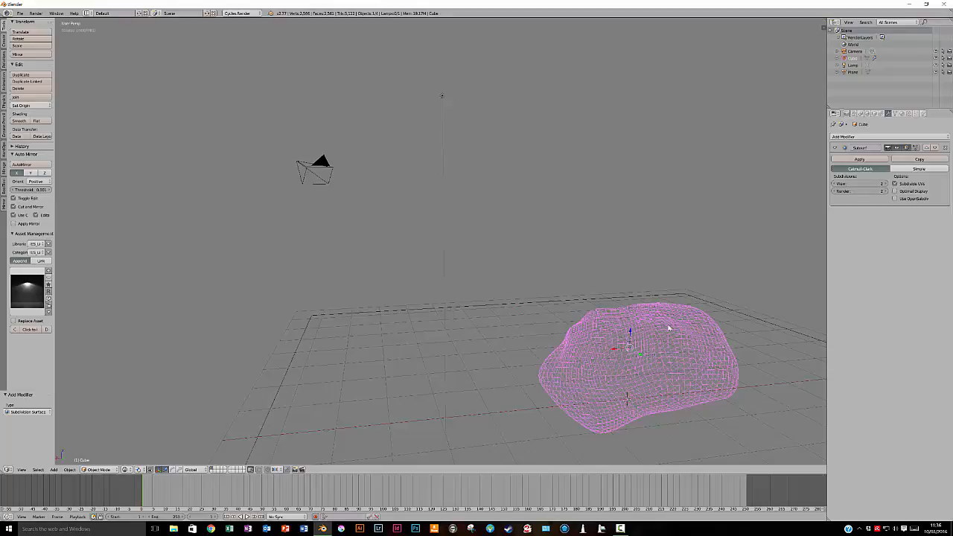
Try the Simple subdivision type on the modifier and restore Catmull-Clark
{"action": "left_click", "coordinate": [907, 170]}
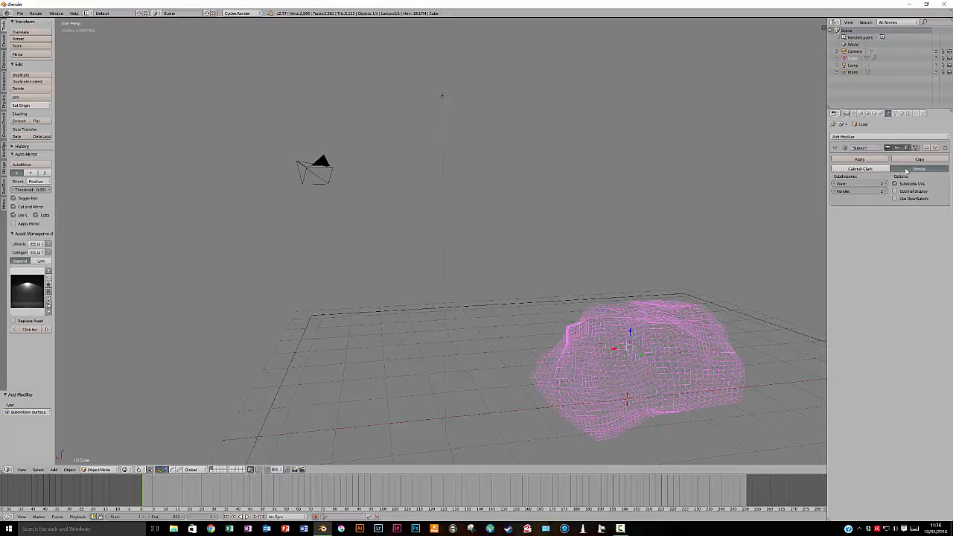
{"action": "middle_click_drag", "start_coordinate": [596, 354], "coordinate": [689, 363]}
{"action": "left_click", "coordinate": [858, 170]}
Return the viewport to Solid shading and apply smooth shading to the subdivided cube
{"action": "left_click", "coordinate": [128, 469]}
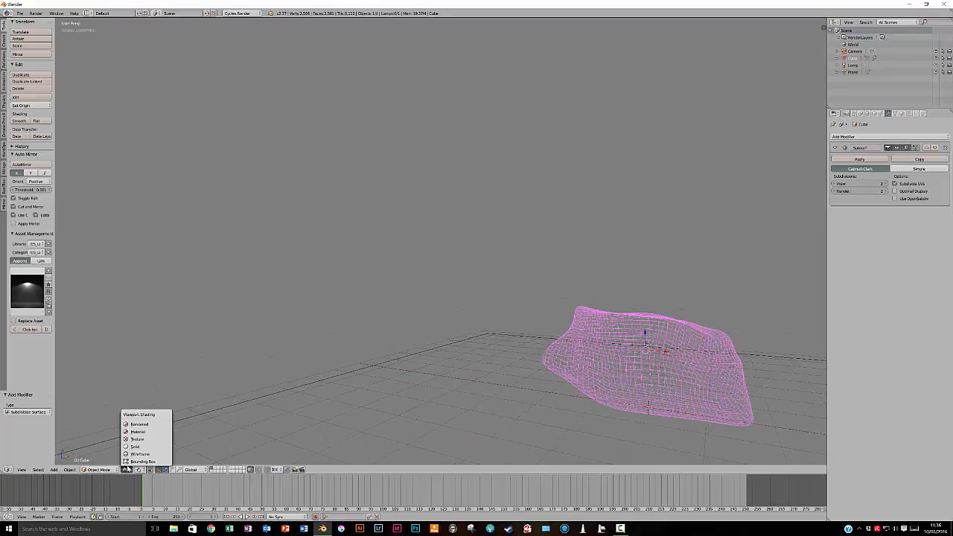
{"action": "left_click", "coordinate": [138, 450]}
{"action": "middle_click_drag", "start_coordinate": [647, 393], "coordinate": [555, 397]}
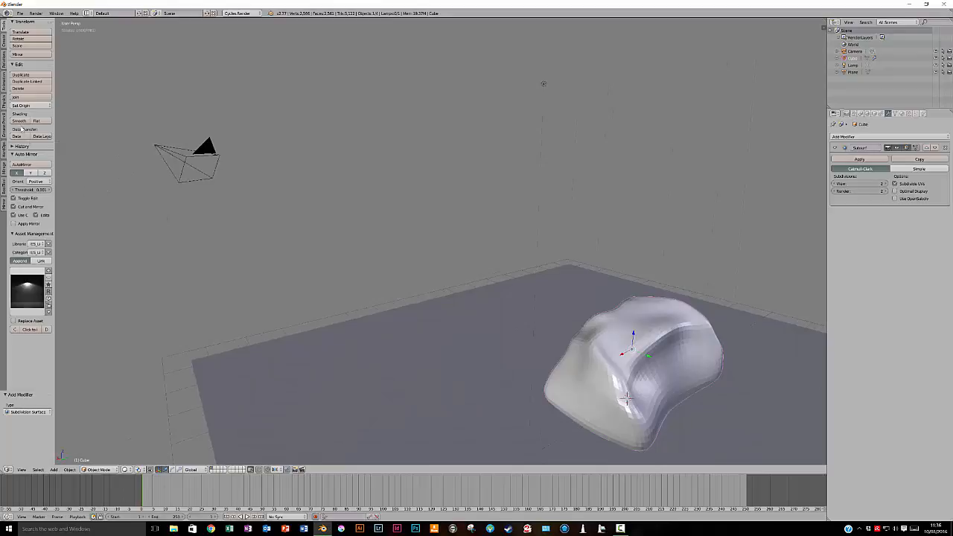
{"action": "left_click", "coordinate": [19, 121]}
{"action": "mouse_move", "coordinate": [421, 368]}
{"action": "middle_mouse_down"}
{"action": "mouse_move", "coordinate": [422, 349]}
{"action": "mouse_move", "coordinate": [392, 347]}
{"action": "mouse_move", "coordinate": [385, 357]}
{"action": "mouse_move", "coordinate": [412, 367]}
{"action": "middle_mouse_up"}
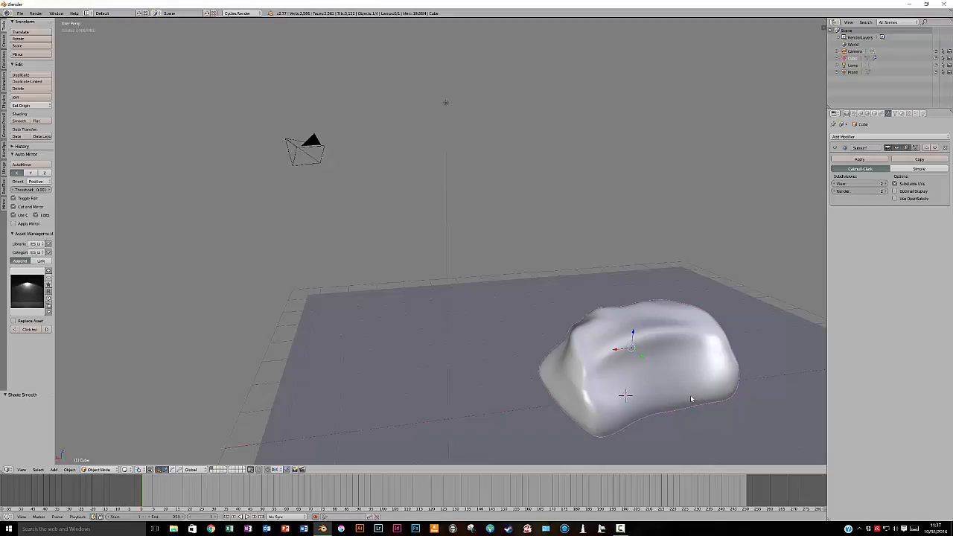
Switch the smooth-shaded cube to Sculpt Mode and choose the SculptDraw brush
{"action": "key", "text": "Home"}
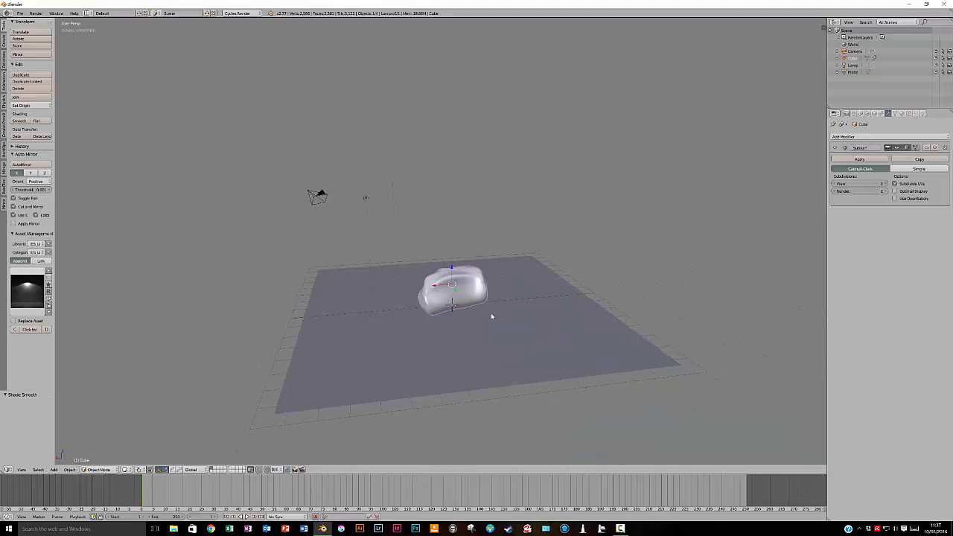
{"action": "scroll", "coordinate": [491, 316], "scroll_direction": "up", "scroll_amount": 5}
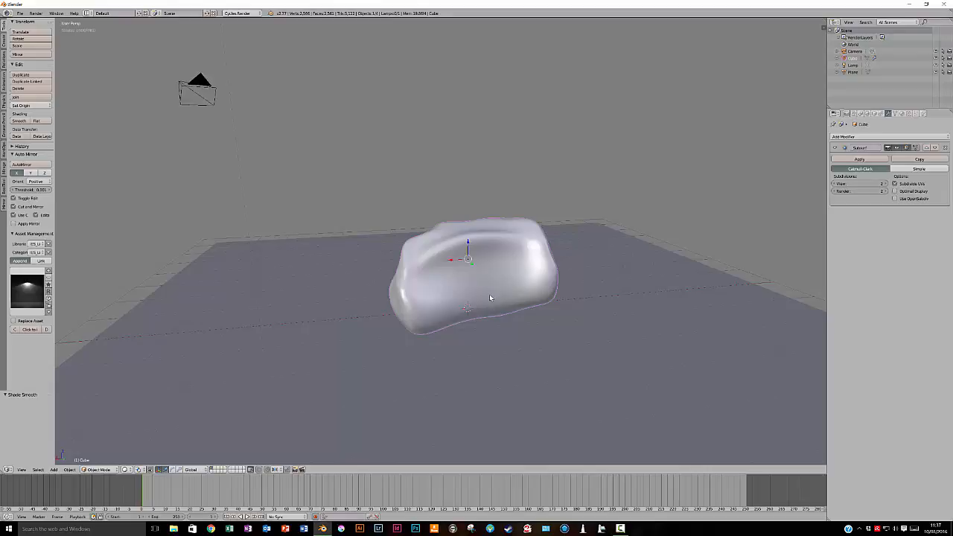
{"action": "mouse_move", "coordinate": [440, 307]}
{"action": "middle_mouse_down"}
{"action": "mouse_move", "coordinate": [536, 298]}
{"action": "mouse_move", "coordinate": [431, 303]}
{"action": "middle_mouse_up"}
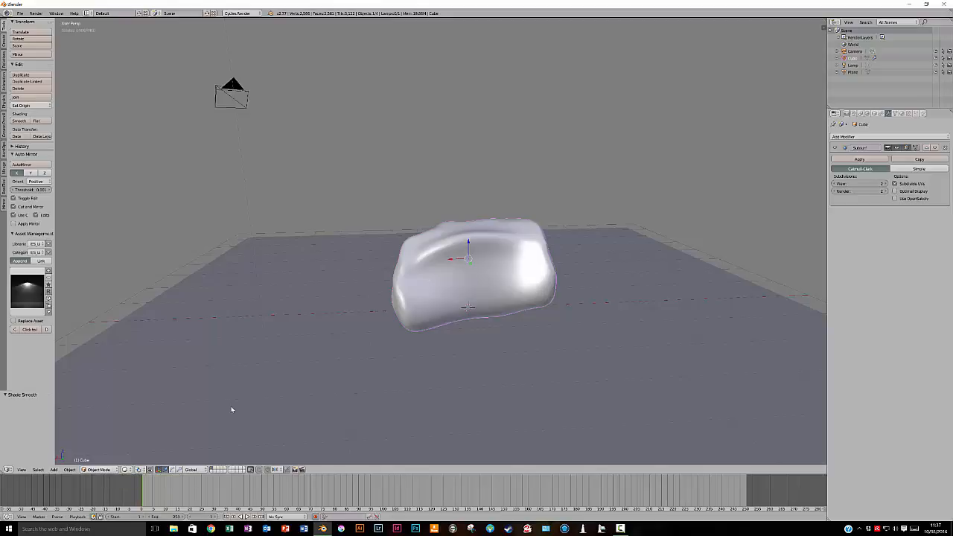
{"action": "left_click", "coordinate": [112, 471]}
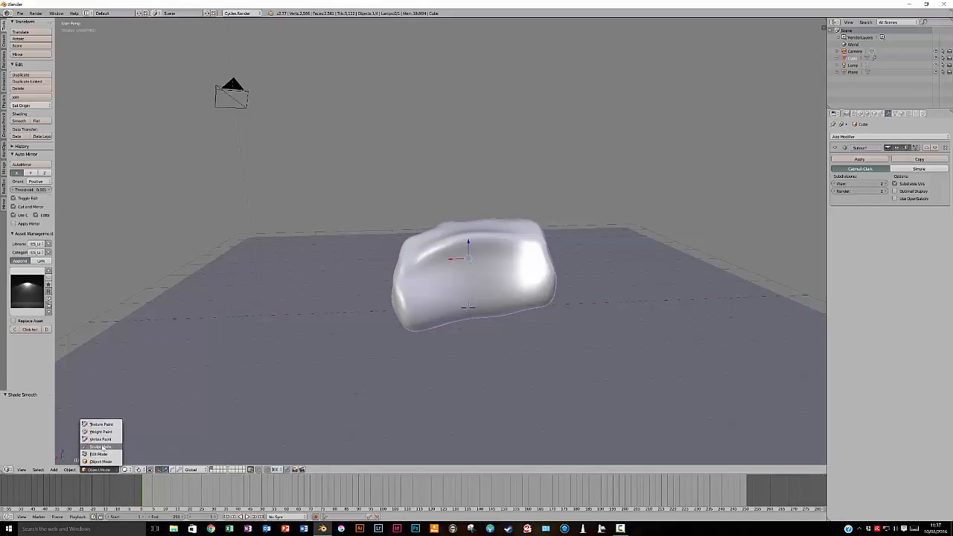
{"action": "left_click", "coordinate": [102, 447]}
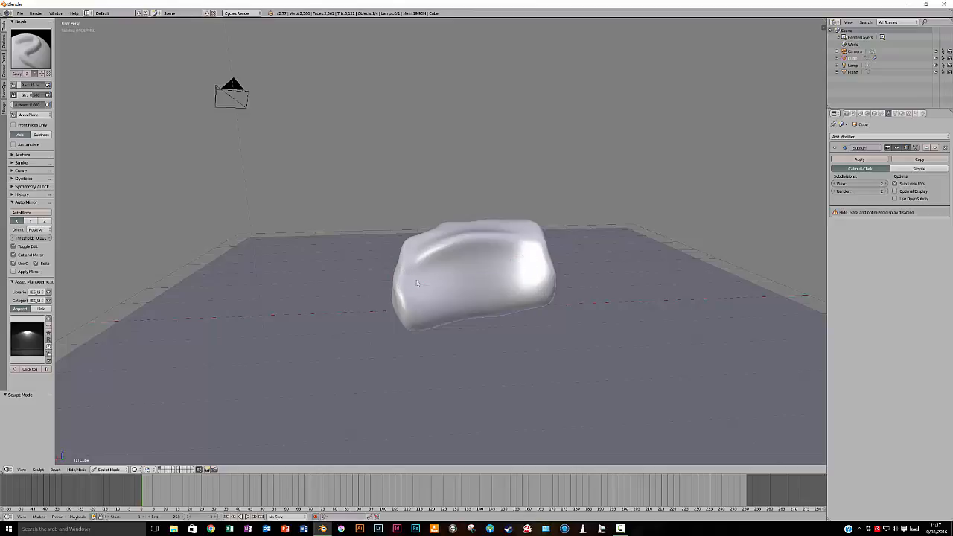
{"action": "left_click", "coordinate": [29, 55]}
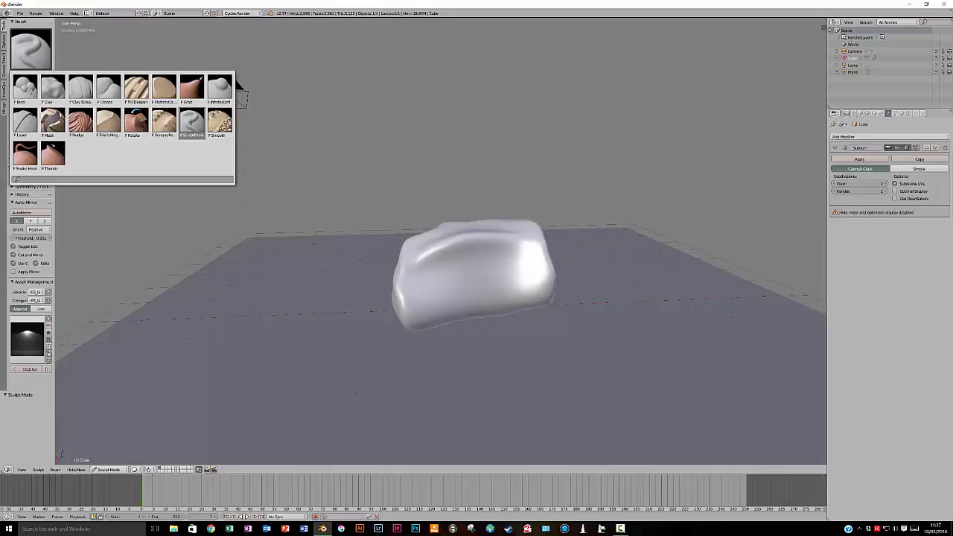
{"action": "left_click", "coordinate": [192, 124]}
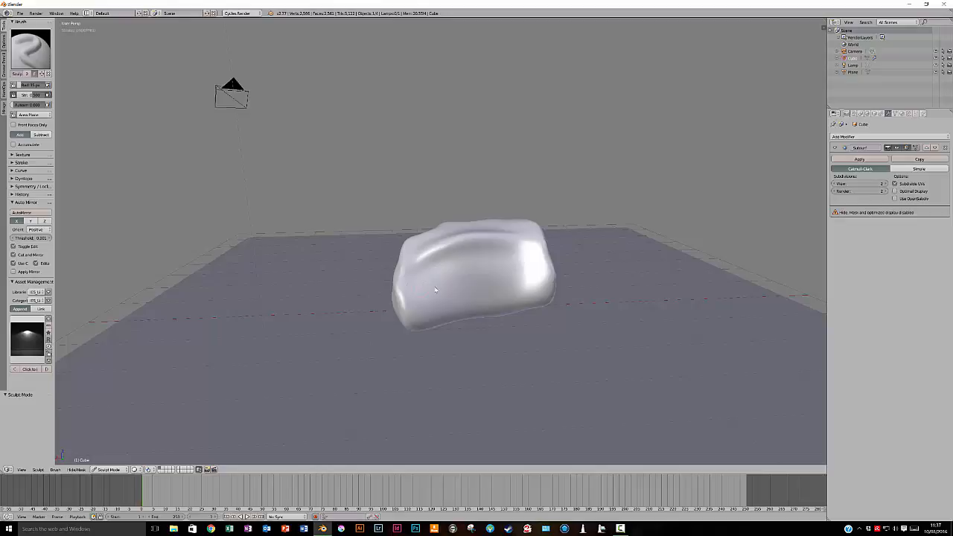
Sculpt strokes over the rock's surface with the SculptDraw brush, raising the brush strength between strokes
{"action": "middle_click_drag", "start_coordinate": [444, 290], "coordinate": [485, 283]}
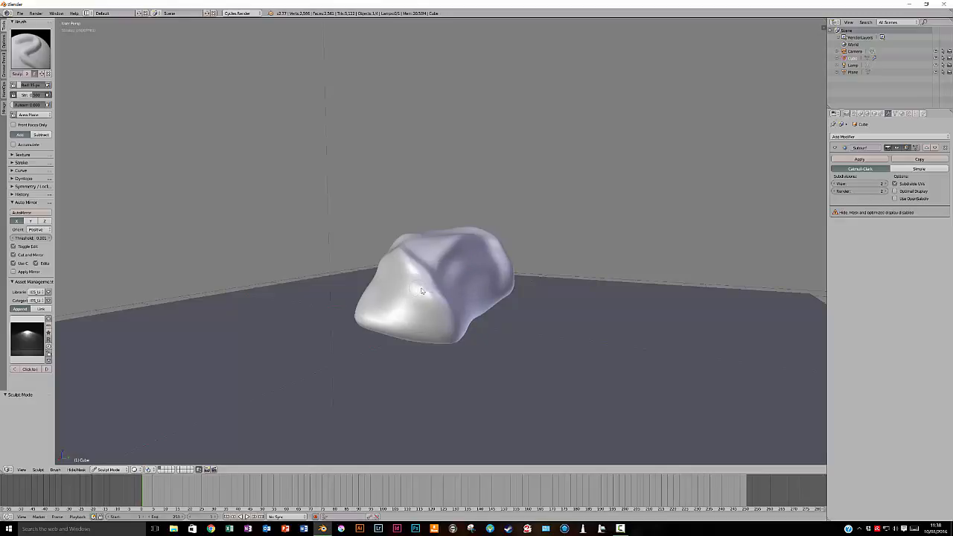
{"action": "mouse_move", "coordinate": [499, 273]}
{"action": "middle_mouse_down"}
{"action": "mouse_move", "coordinate": [492, 294]}
{"action": "mouse_move", "coordinate": [497, 270]}
{"action": "middle_mouse_up"}
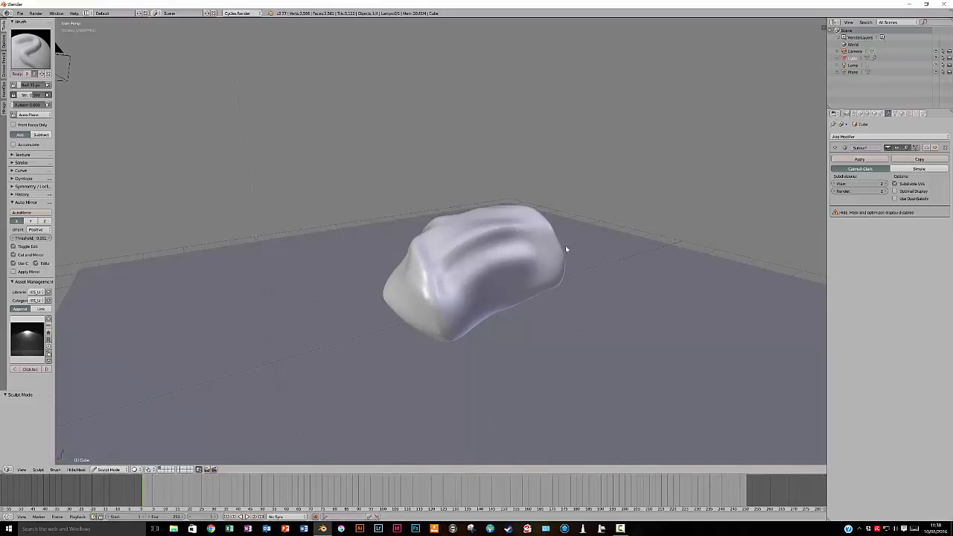
{"action": "left_click_drag", "start_coordinate": [32, 96], "coordinate": [36, 96]}
{"action": "mouse_move", "coordinate": [502, 278]}
{"action": "middle_mouse_down"}
{"action": "mouse_move", "coordinate": [533, 263]}
{"action": "mouse_move", "coordinate": [502, 270]}
{"action": "middle_mouse_up"}
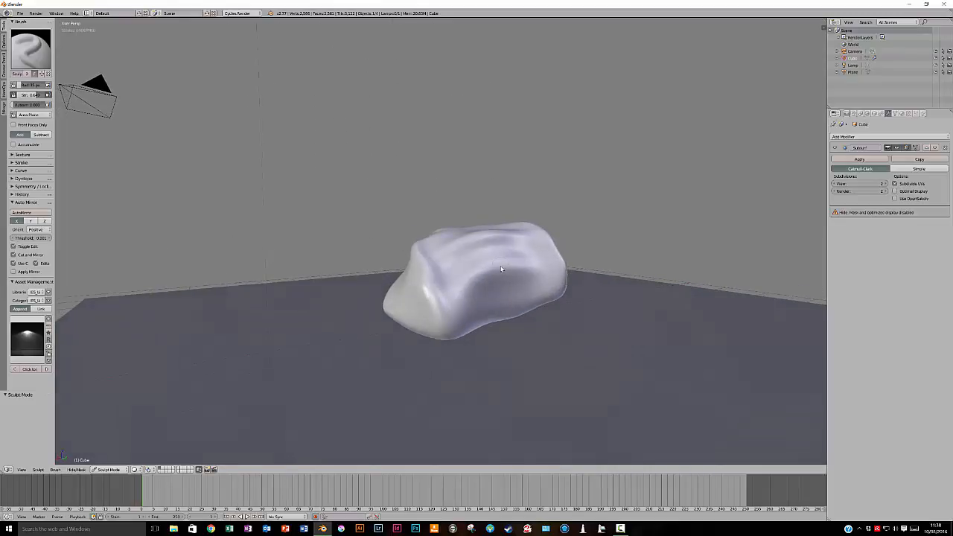
Enable Dyntopo on the rock while keeping its modifier, and turn on Dyntopo smooth shading
{"action": "left_click", "coordinate": [16, 179]}
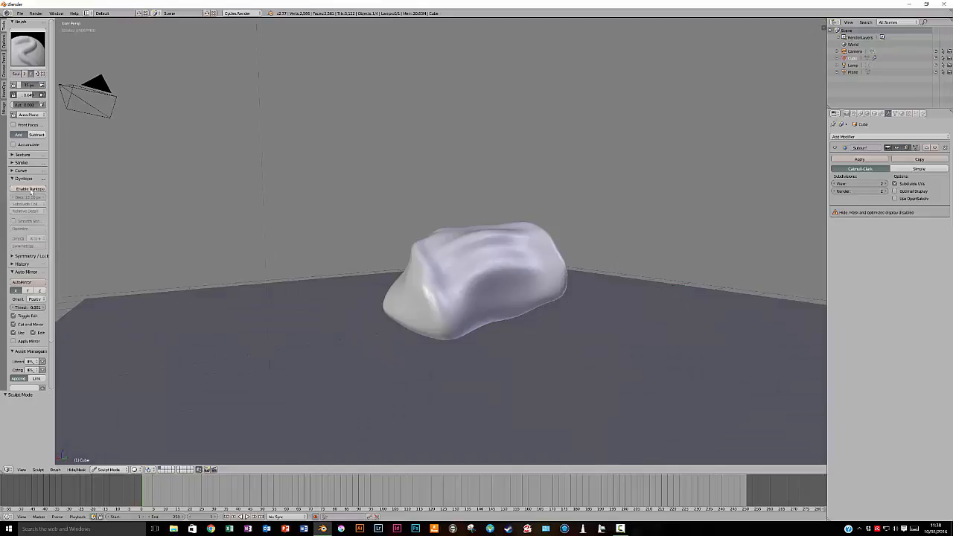
{"action": "left_click", "coordinate": [30, 189]}
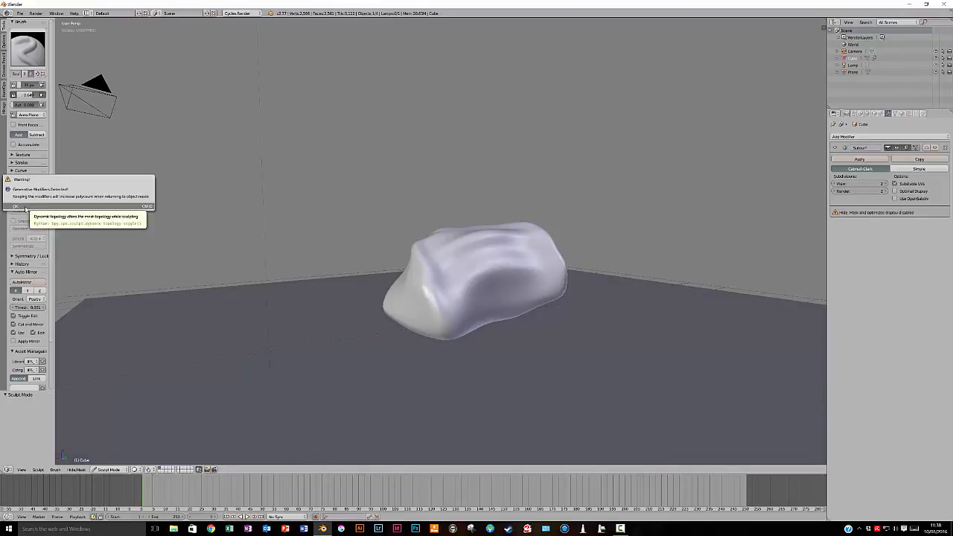
{"action": "left_click", "coordinate": [26, 207]}
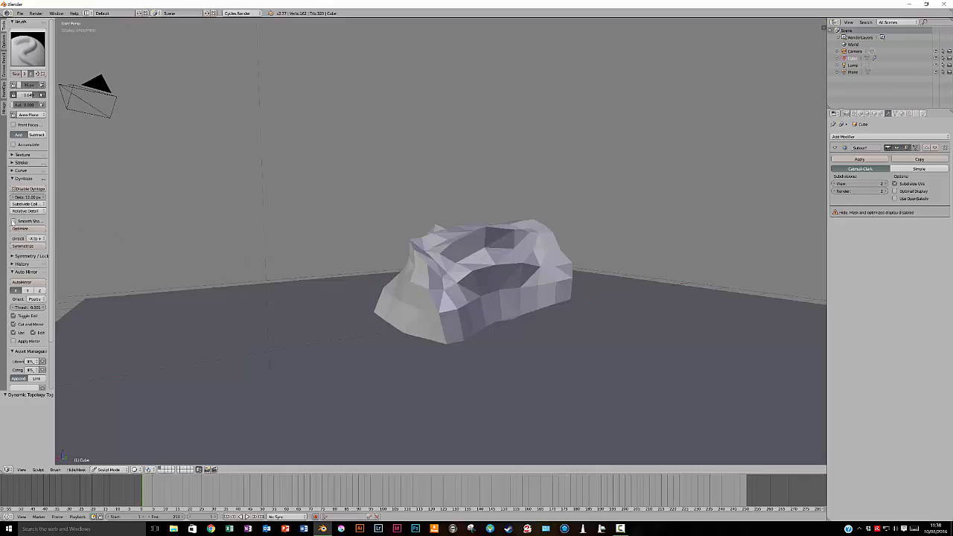
{"action": "left_click", "coordinate": [14, 221]}
Sculpt layered horizontal ridges along the rock's long side and around its end face with the SculptDraw brush
{"action": "middle_click_drag", "start_coordinate": [442, 285], "coordinate": [487, 280]}
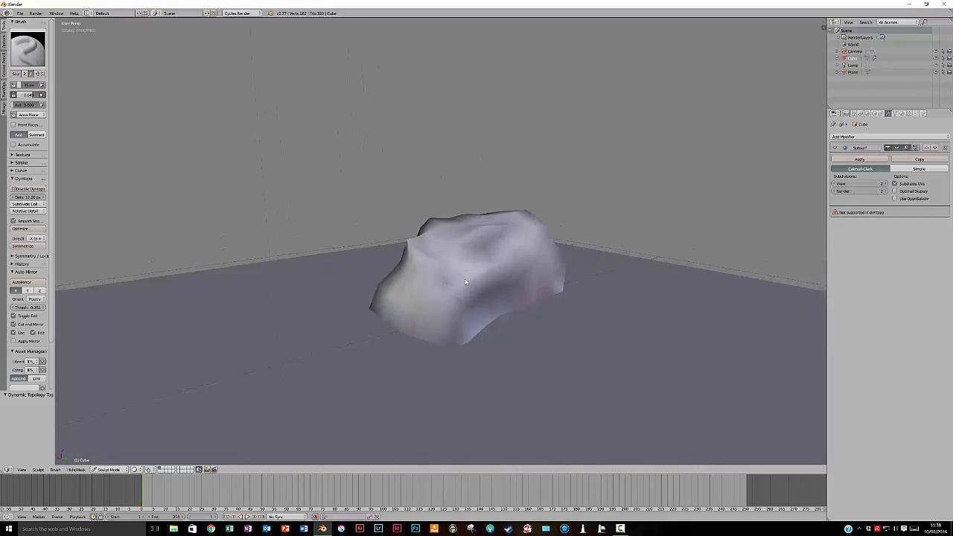
{"action": "mouse_move", "coordinate": [470, 279]}
{"action": "left_mouse_down"}
{"action": "mouse_move", "coordinate": [525, 260]}
{"action": "mouse_move", "coordinate": [487, 273]}
{"action": "left_mouse_up"}
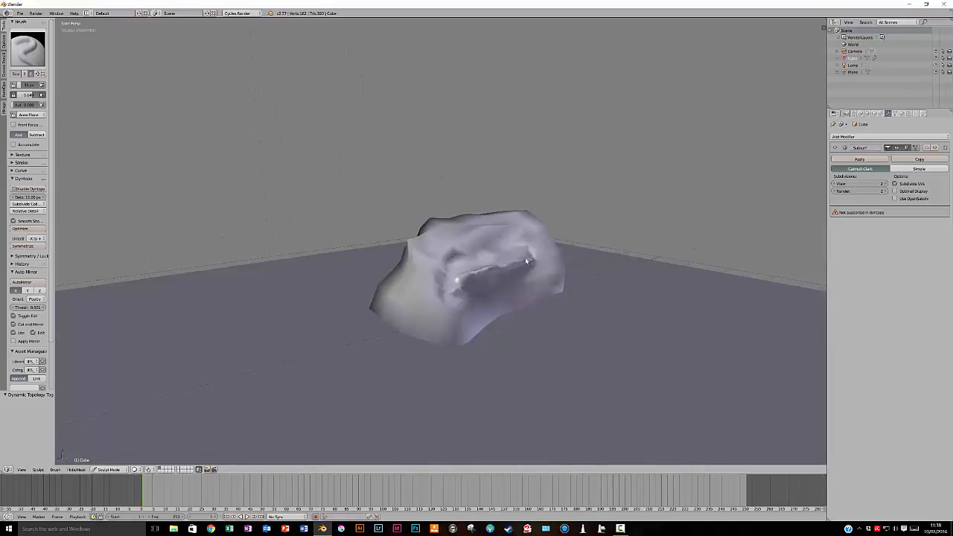
{"action": "left_click", "coordinate": [15, 257]}
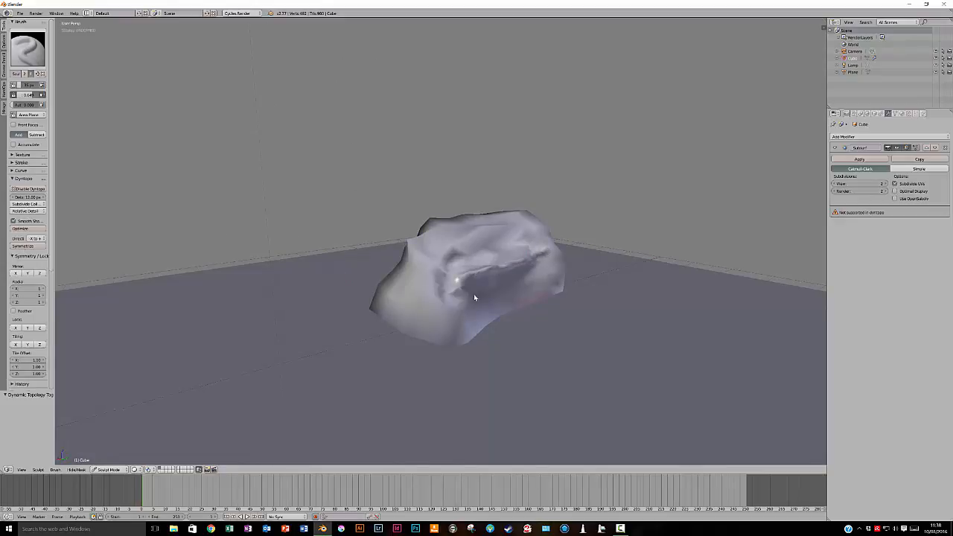
{"action": "mouse_move", "coordinate": [453, 282]}
{"action": "left_mouse_down"}
{"action": "mouse_move", "coordinate": [556, 248]}
{"action": "mouse_move", "coordinate": [424, 292]}
{"action": "mouse_move", "coordinate": [451, 287]}
{"action": "mouse_move", "coordinate": [437, 286]}
{"action": "mouse_move", "coordinate": [463, 303]}
{"action": "left_mouse_up"}
{"action": "left_click_drag", "start_coordinate": [521, 283], "coordinate": [554, 274]}
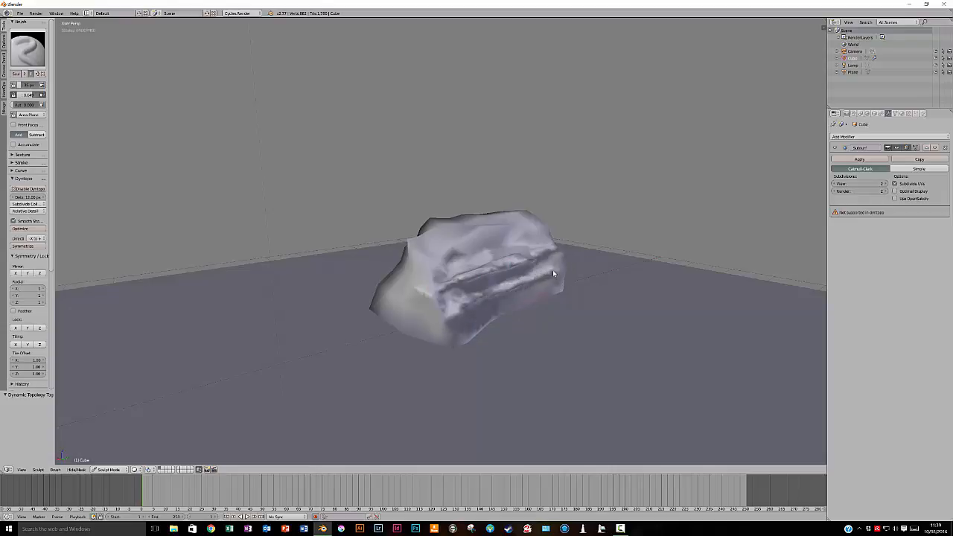
{"action": "mouse_move", "coordinate": [432, 296]}
{"action": "left_mouse_down"}
{"action": "mouse_move", "coordinate": [395, 276]}
{"action": "mouse_move", "coordinate": [453, 309]}
{"action": "mouse_move", "coordinate": [399, 307]}
{"action": "mouse_move", "coordinate": [407, 305]}
{"action": "left_mouse_up"}
{"action": "mouse_move", "coordinate": [403, 304]}
{"action": "left_mouse_down"}
{"action": "mouse_move", "coordinate": [453, 309]}
{"action": "mouse_move", "coordinate": [508, 286]}
{"action": "left_mouse_up"}
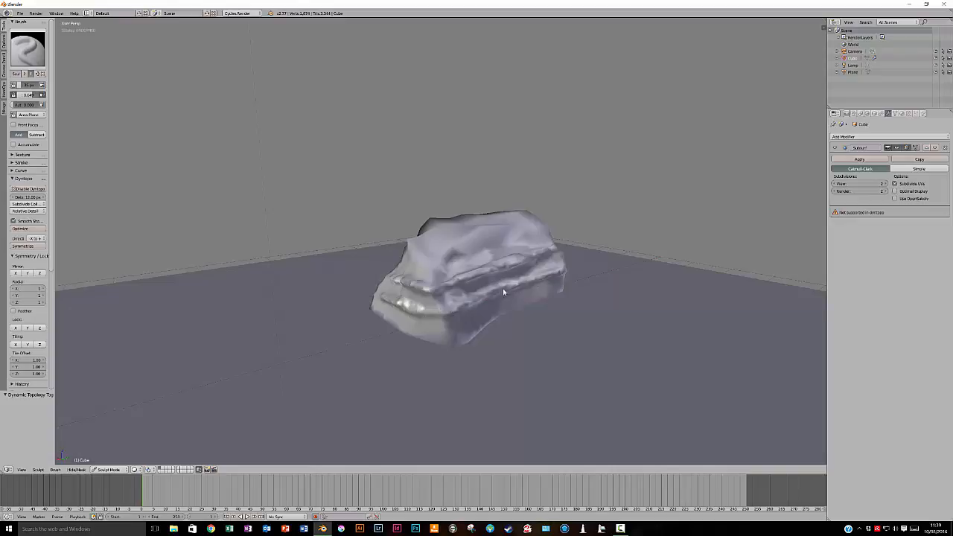
{"action": "left_click_drag", "start_coordinate": [492, 298], "coordinate": [401, 317]}
Return to Object Mode and examine the sculpted ridges with the Subdivision Surface modifier in effect
{"action": "left_click", "coordinate": [108, 469]}
{"action": "left_click", "coordinate": [104, 458]}
{"action": "mouse_move", "coordinate": [245, 323]}
{"action": "middle_mouse_down"}
{"action": "mouse_move", "coordinate": [315, 300]}
{"action": "mouse_move", "coordinate": [266, 319]}
{"action": "mouse_move", "coordinate": [289, 323]}
{"action": "middle_mouse_up"}
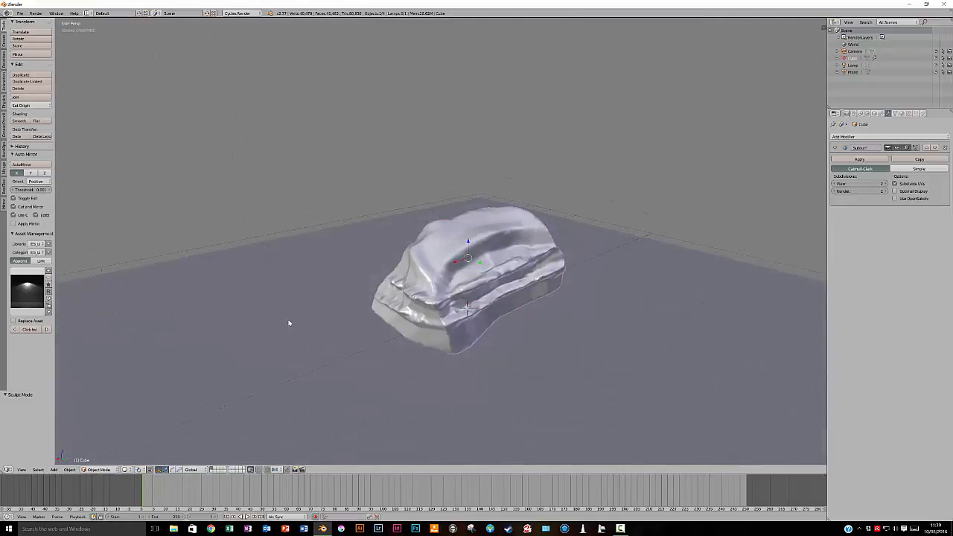
Re-enter Sculpt Mode and soften the ridges and lower edge of the rock with the Smooth brush
{"action": "left_click", "coordinate": [99, 469]}
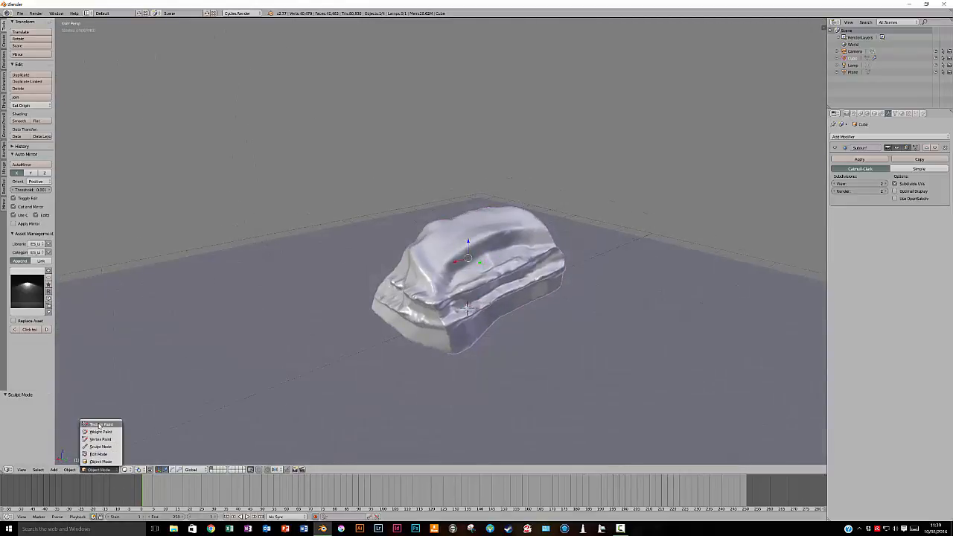
{"action": "left_click", "coordinate": [102, 446]}
{"action": "left_click", "coordinate": [28, 50]}
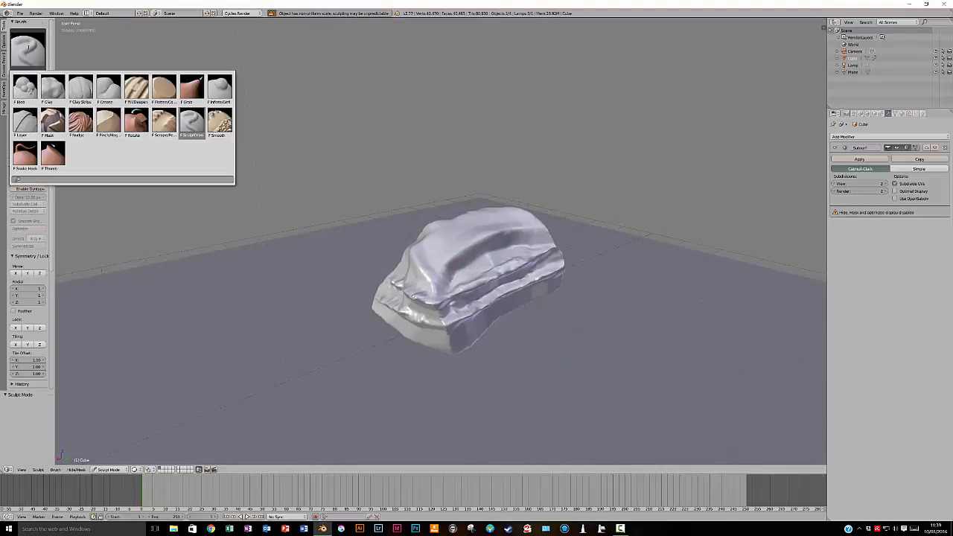
{"action": "left_click", "coordinate": [215, 122]}
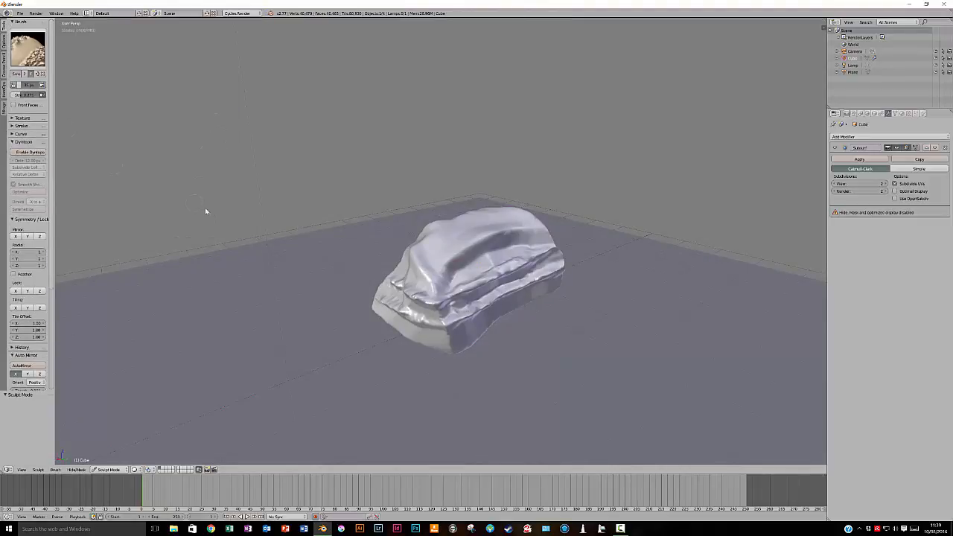
{"action": "mouse_move", "coordinate": [531, 287]}
{"action": "left_mouse_down"}
{"action": "mouse_move", "coordinate": [541, 277]}
{"action": "mouse_move", "coordinate": [475, 311]}
{"action": "mouse_move", "coordinate": [394, 307]}
{"action": "mouse_move", "coordinate": [397, 281]}
{"action": "mouse_move", "coordinate": [405, 290]}
{"action": "mouse_move", "coordinate": [510, 274]}
{"action": "mouse_move", "coordinate": [531, 266]}
{"action": "mouse_move", "coordinate": [523, 256]}
{"action": "left_mouse_up"}
{"action": "mouse_move", "coordinate": [463, 261]}
{"action": "left_mouse_down"}
{"action": "mouse_move", "coordinate": [533, 240]}
{"action": "mouse_move", "coordinate": [534, 250]}
{"action": "mouse_move", "coordinate": [461, 287]}
{"action": "mouse_move", "coordinate": [528, 261]}
{"action": "mouse_move", "coordinate": [535, 279]}
{"action": "mouse_move", "coordinate": [404, 318]}
{"action": "left_mouse_up"}
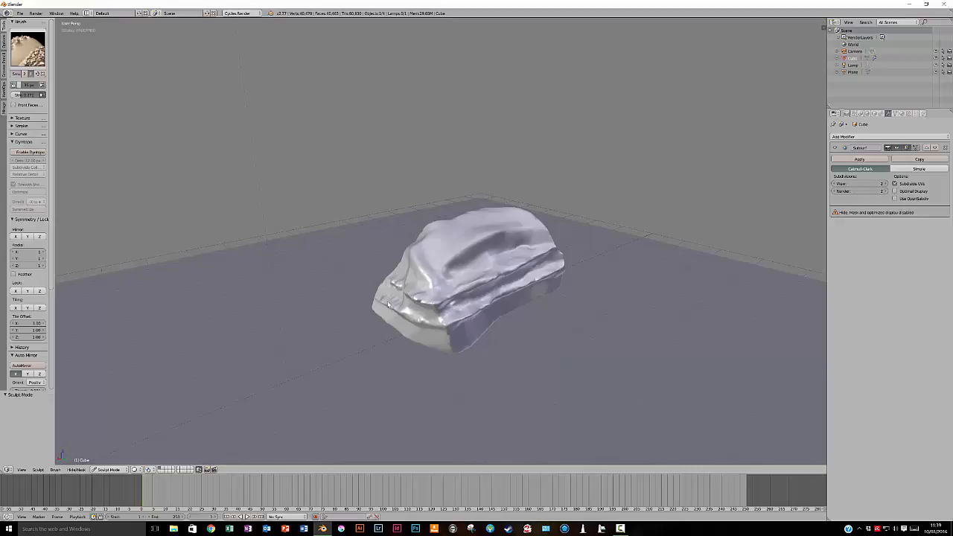
{"action": "left_click_drag", "start_coordinate": [554, 270], "coordinate": [464, 302]}
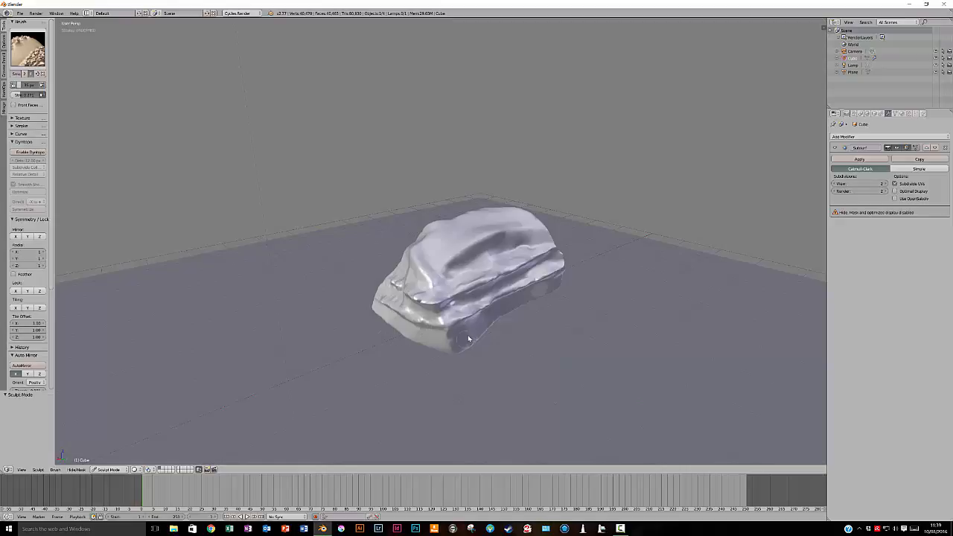
{"action": "mouse_move", "coordinate": [468, 339]}
{"action": "middle_mouse_down"}
{"action": "mouse_move", "coordinate": [475, 303]}
{"action": "mouse_move", "coordinate": [489, 294]}
{"action": "mouse_move", "coordinate": [348, 281]}
{"action": "middle_mouse_up"}
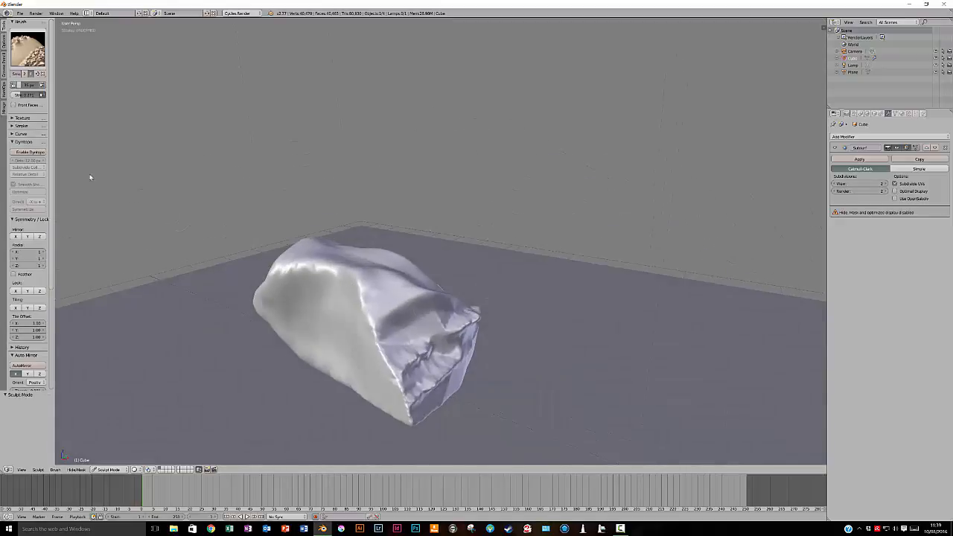
Increase the Smooth brush strength and smooth the sharp edge and end face of the rock
{"action": "left_click_drag", "start_coordinate": [11, 95], "coordinate": [30, 96]}
{"action": "mouse_move", "coordinate": [272, 270]}
{"action": "left_mouse_down"}
{"action": "mouse_move", "coordinate": [333, 267]}
{"action": "mouse_move", "coordinate": [281, 276]}
{"action": "mouse_move", "coordinate": [370, 313]}
{"action": "mouse_move", "coordinate": [388, 371]}
{"action": "left_mouse_up"}
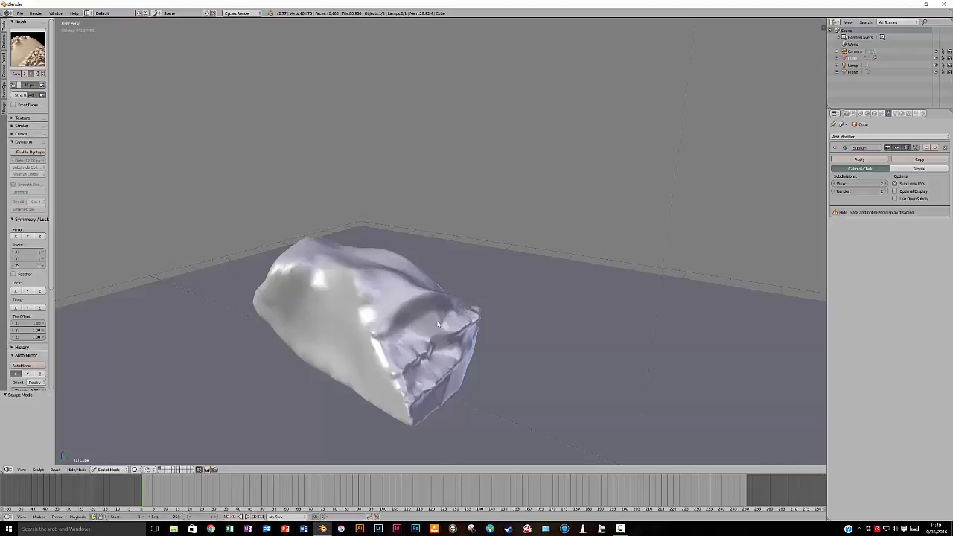
{"action": "mouse_move", "coordinate": [481, 346]}
{"action": "middle_mouse_down"}
{"action": "mouse_move", "coordinate": [402, 333]}
{"action": "mouse_move", "coordinate": [415, 324]}
{"action": "mouse_move", "coordinate": [403, 338]}
{"action": "middle_mouse_up"}
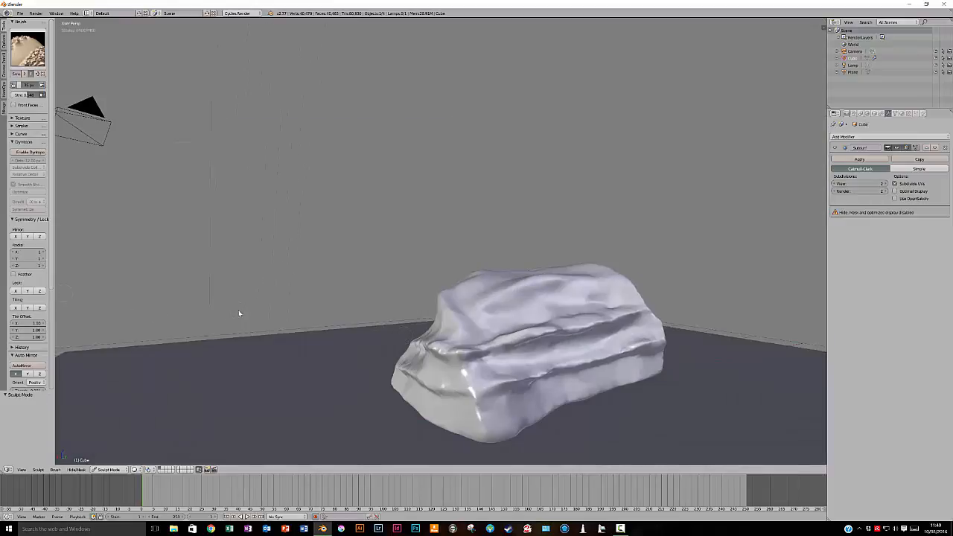
Return to Object Mode and preview the rock from several sides in Rendered viewport shading
{"action": "left_click", "coordinate": [107, 469]}
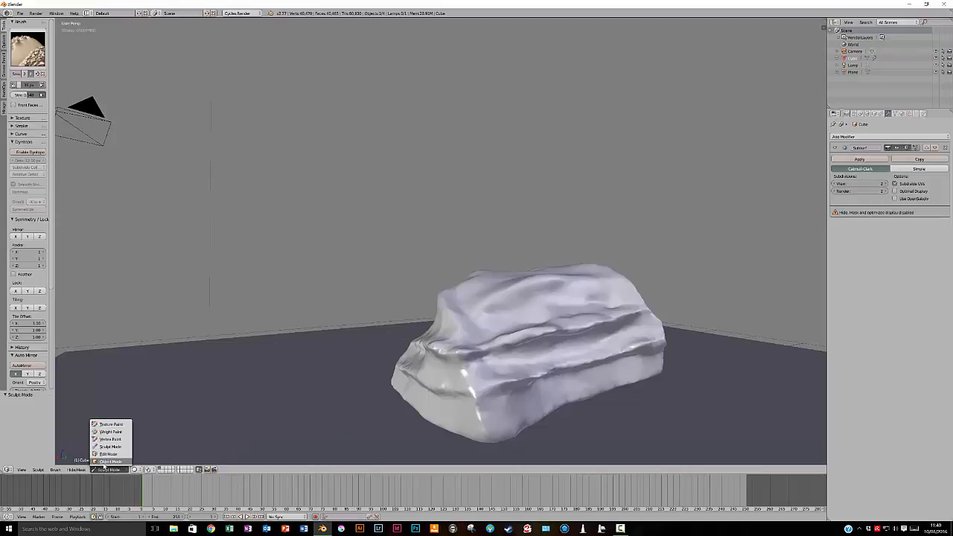
{"action": "left_click", "coordinate": [107, 464]}
{"action": "mouse_move", "coordinate": [420, 363]}
{"action": "middle_mouse_down"}
{"action": "mouse_move", "coordinate": [433, 365]}
{"action": "mouse_move", "coordinate": [417, 359]}
{"action": "mouse_move", "coordinate": [338, 410]}
{"action": "middle_mouse_up"}
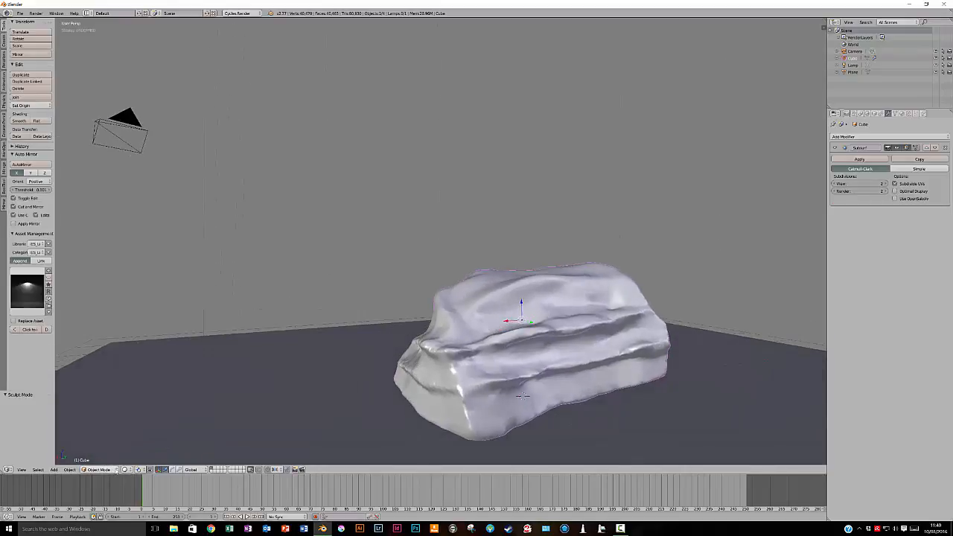
{"action": "left_click", "coordinate": [126, 469]}
{"action": "left_click", "coordinate": [143, 427]}
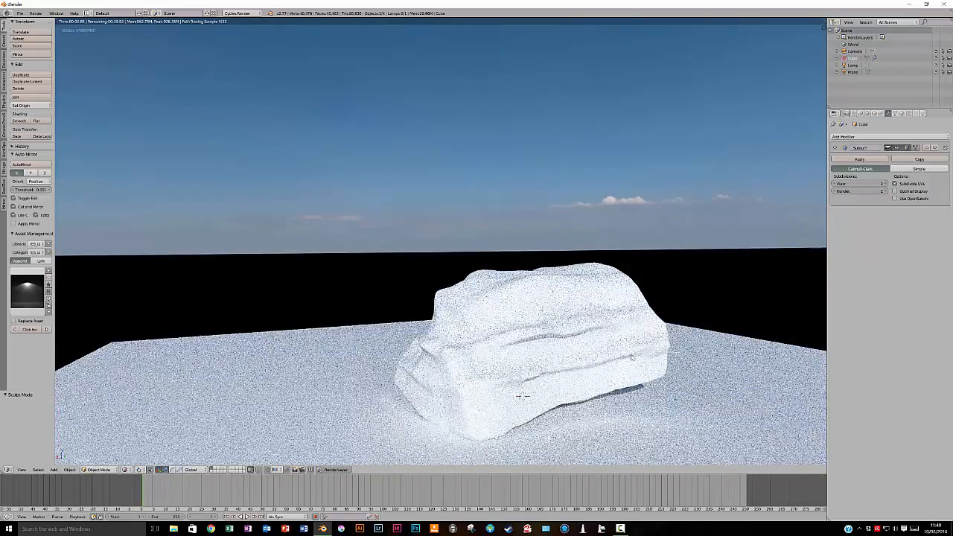
{"action": "middle_click_drag", "start_coordinate": [631, 357], "coordinate": [566, 365]}
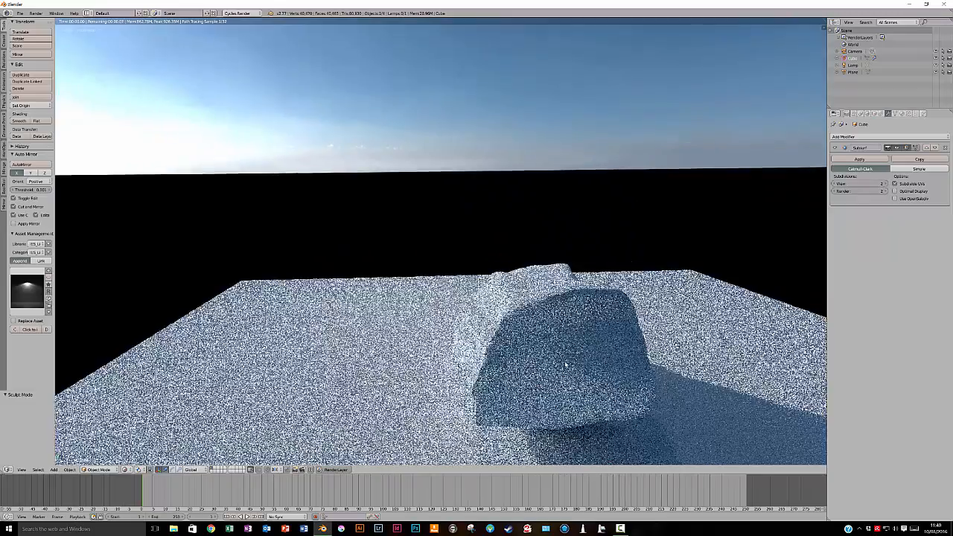
{"action": "mouse_move", "coordinate": [501, 354]}
{"action": "middle_mouse_down"}
{"action": "mouse_move", "coordinate": [470, 353]}
{"action": "mouse_move", "coordinate": [521, 387]}
{"action": "mouse_move", "coordinate": [530, 413]}
{"action": "mouse_move", "coordinate": [507, 357]}
{"action": "middle_mouse_up"}
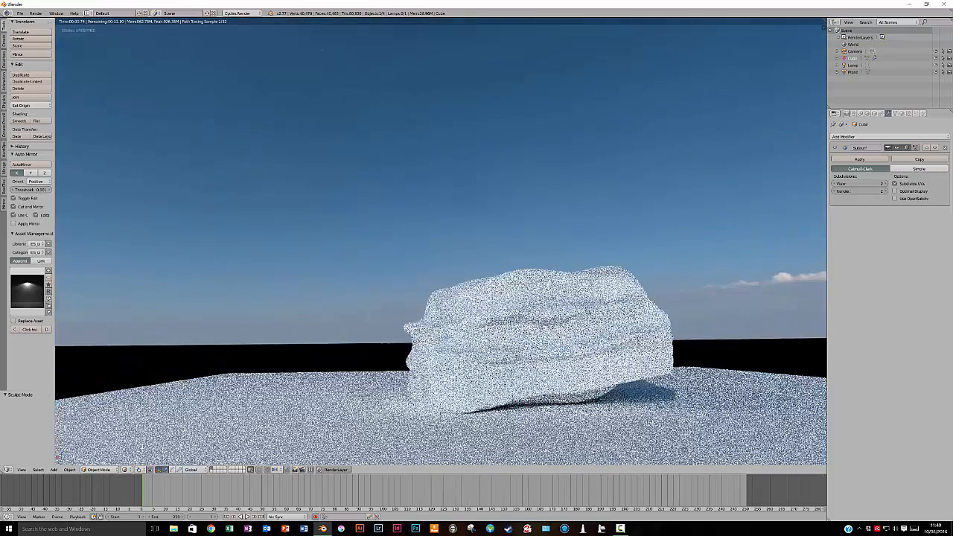
{"action": "middle_click_drag", "start_coordinate": [566, 372], "coordinate": [591, 356]}
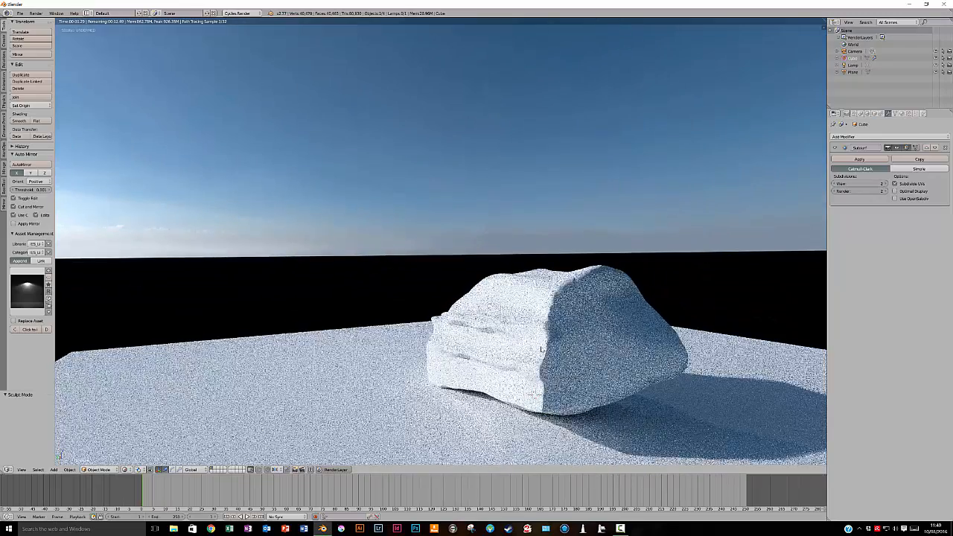
{"action": "middle_click_drag", "start_coordinate": [485, 342], "coordinate": [439, 316]}
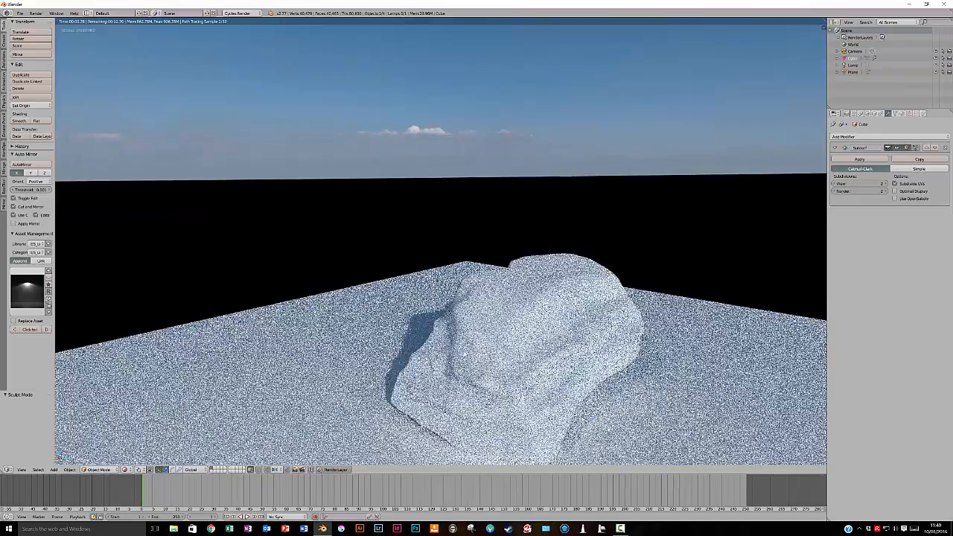
Add a Decimate modifier to the rock with a ratio of 0.5 and check the rendered shape from several sides
{"action": "middle_click_drag", "start_coordinate": [467, 388], "coordinate": [512, 380]}
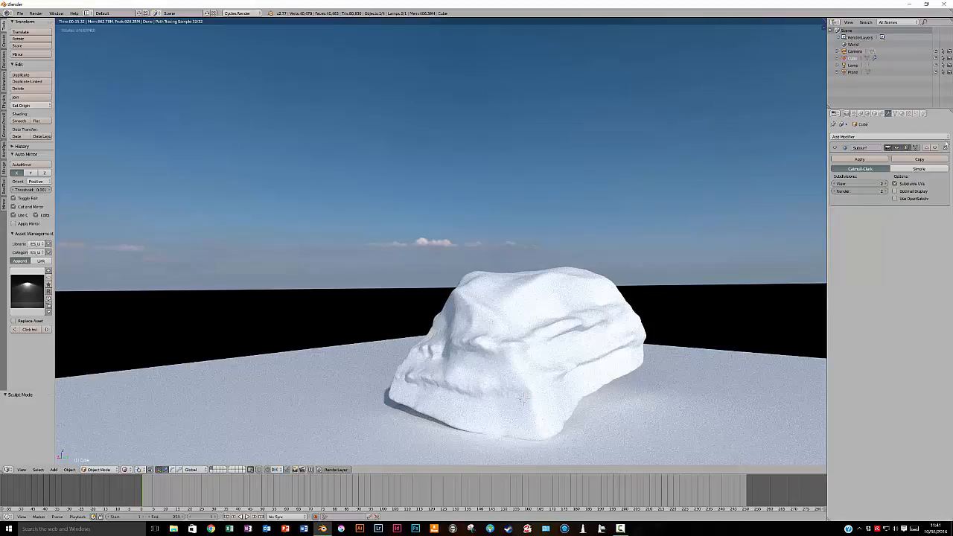
{"action": "left_click", "coordinate": [884, 137]}
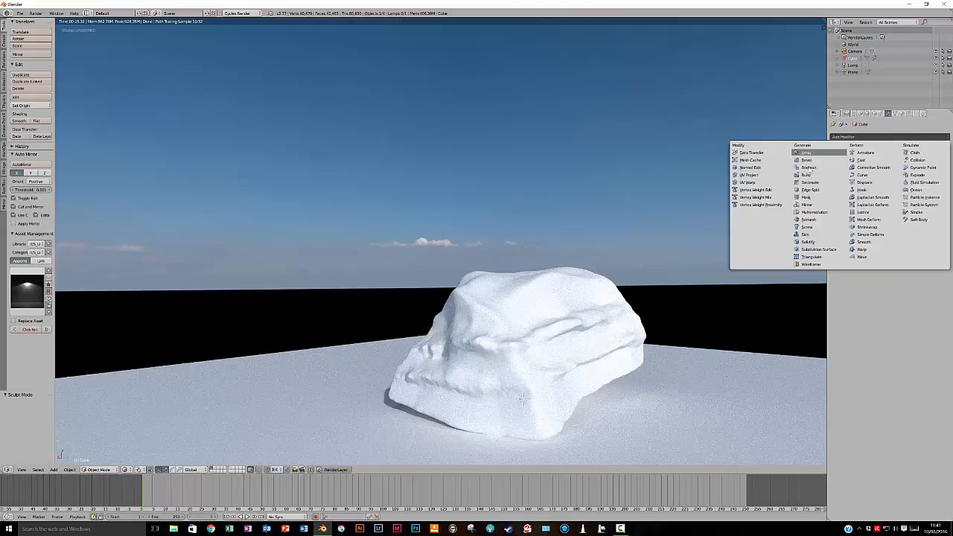
{"action": "left_click", "coordinate": [812, 183]}
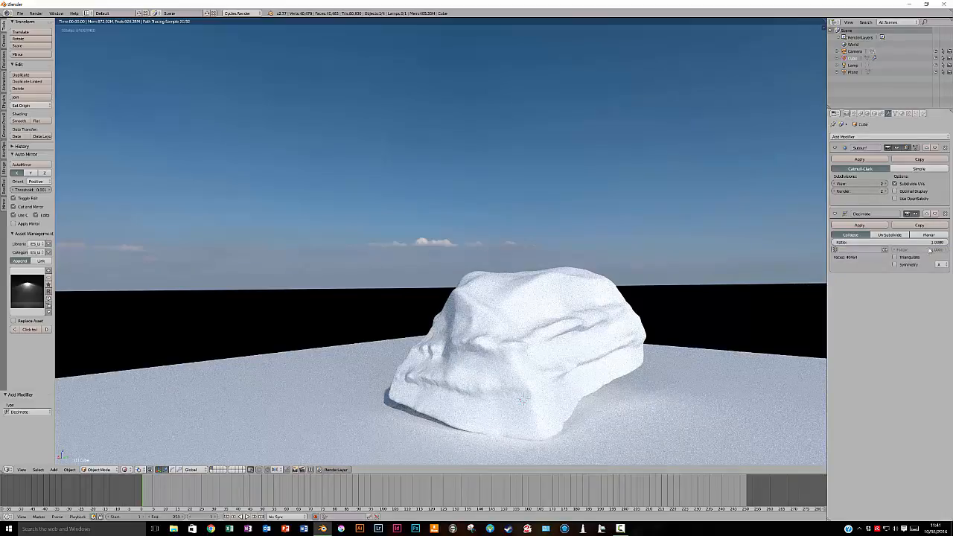
{"action": "left_click", "coordinate": [930, 244]}
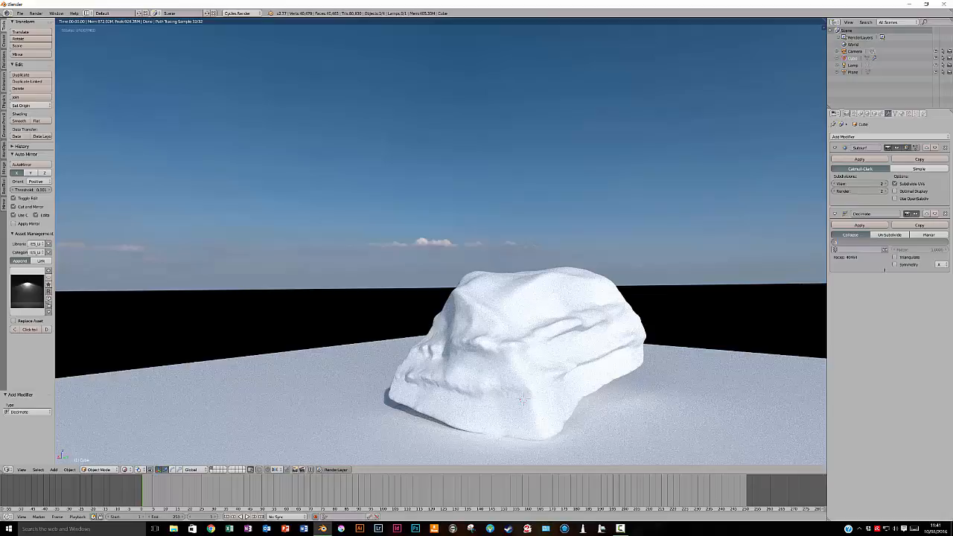
{"action": "key", "text": "Return"}
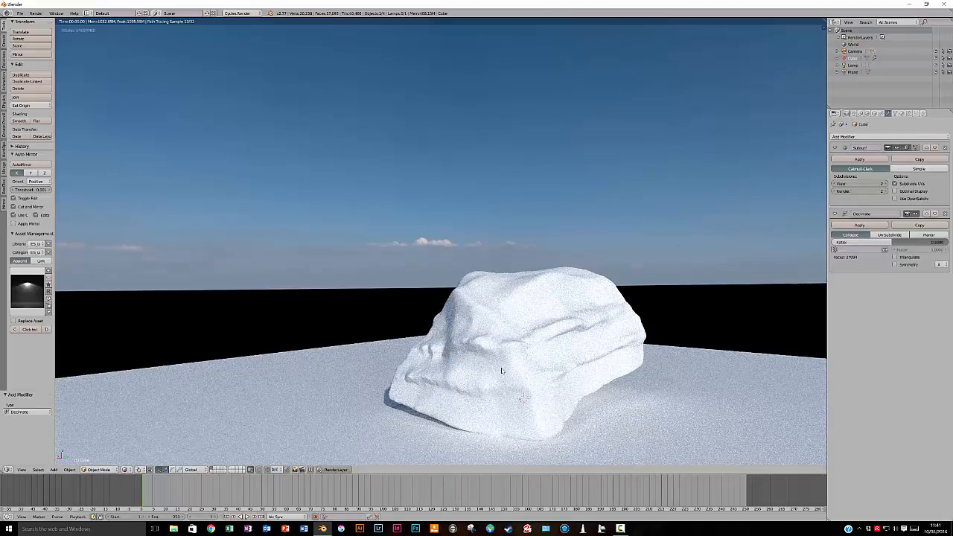
{"action": "middle_click_drag", "start_coordinate": [505, 366], "coordinate": [554, 362]}
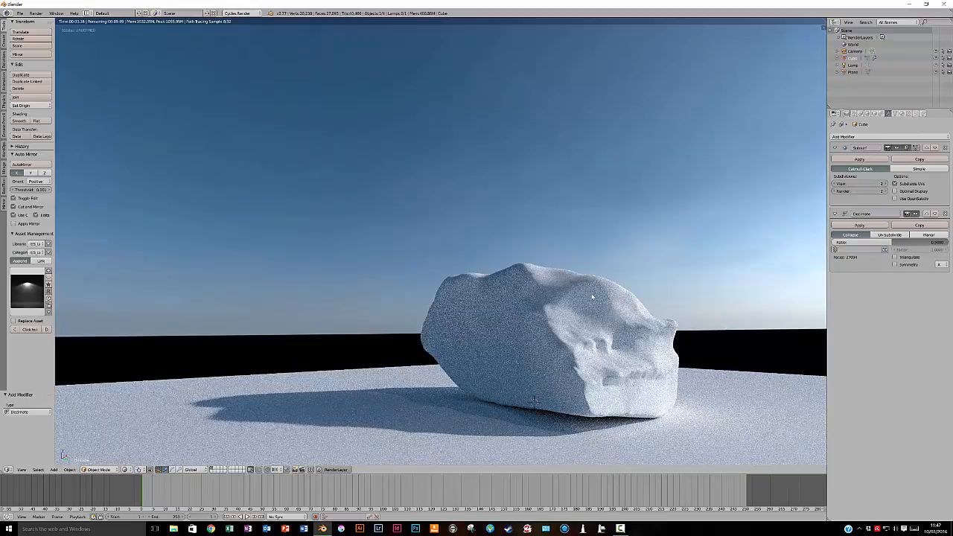
{"action": "middle_click_drag", "start_coordinate": [600, 319], "coordinate": [614, 369]}
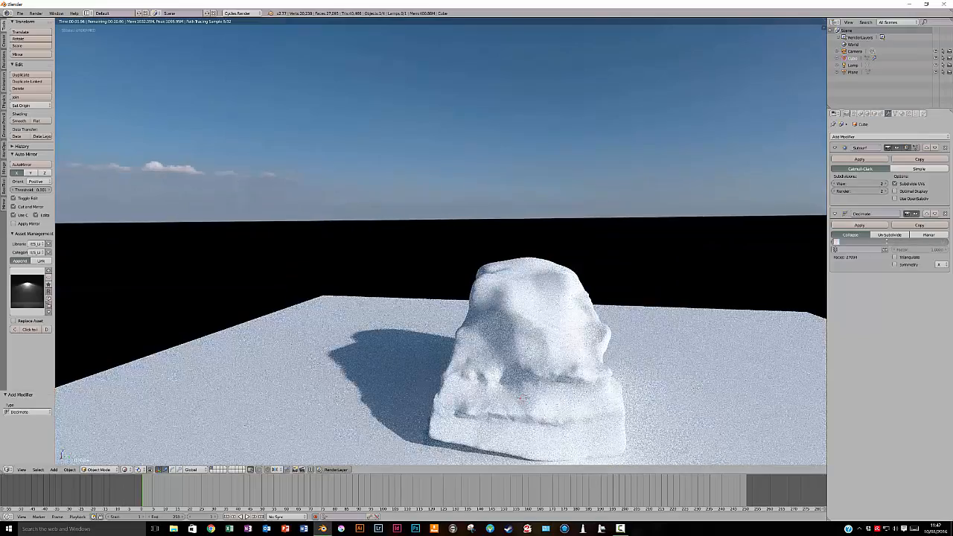
Set the Decimate ratio to 0.3 and check the rendered rock from several sides
{"action": "left_click", "coordinate": [884, 242]}
{"action": "type", "text": ".3"}
{"action": "key", "text": "Return"}
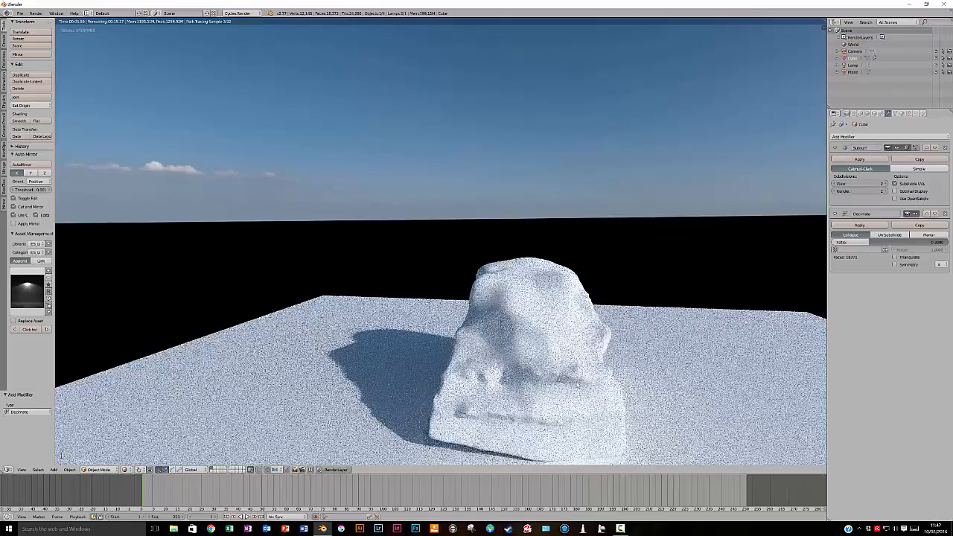
{"action": "middle_click_drag", "start_coordinate": [602, 383], "coordinate": [535, 341]}
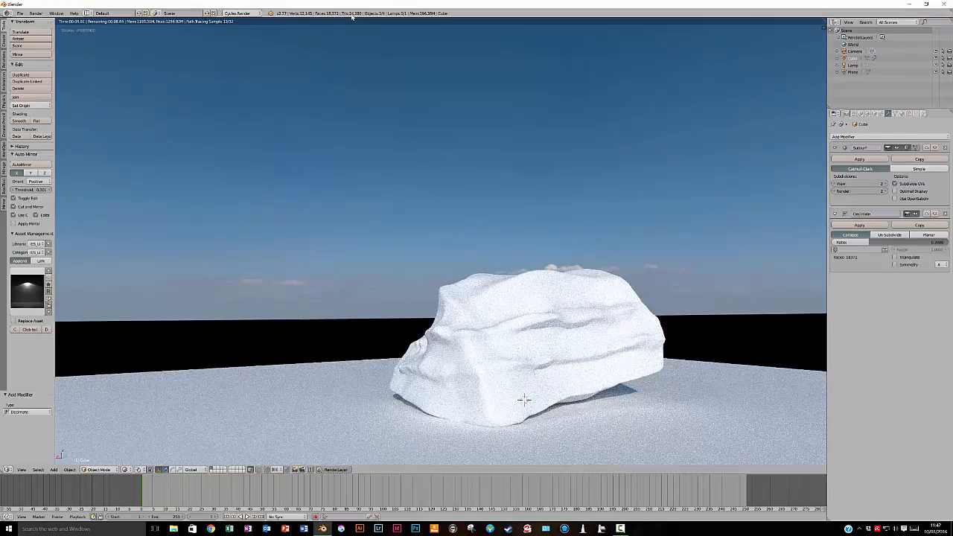
{"action": "middle_click_drag", "start_coordinate": [520, 353], "coordinate": [582, 359]}
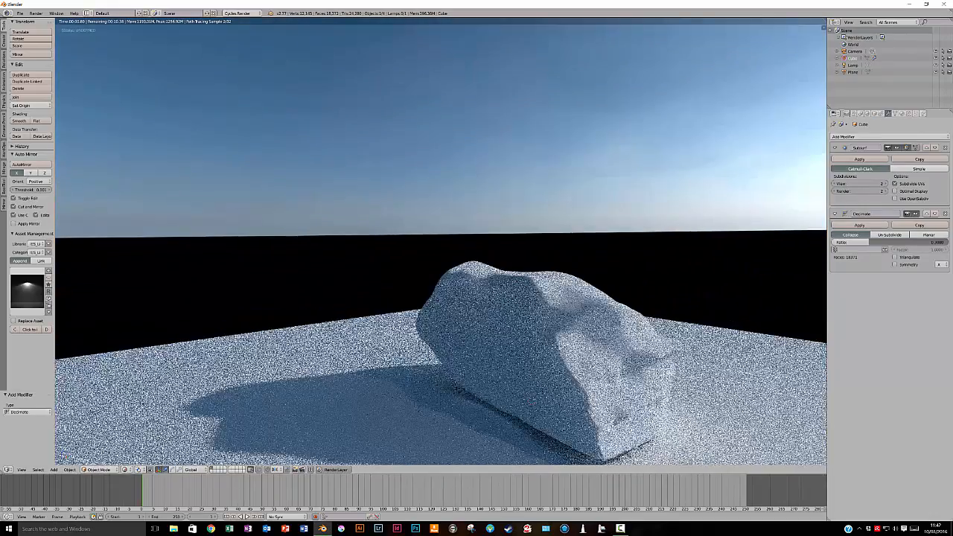
{"action": "middle_click_drag", "start_coordinate": [581, 357], "coordinate": [530, 346]}
Switch the viewport to Wireframe shading and examine the density of the decimated rock mesh
{"action": "left_click", "coordinate": [124, 470]}
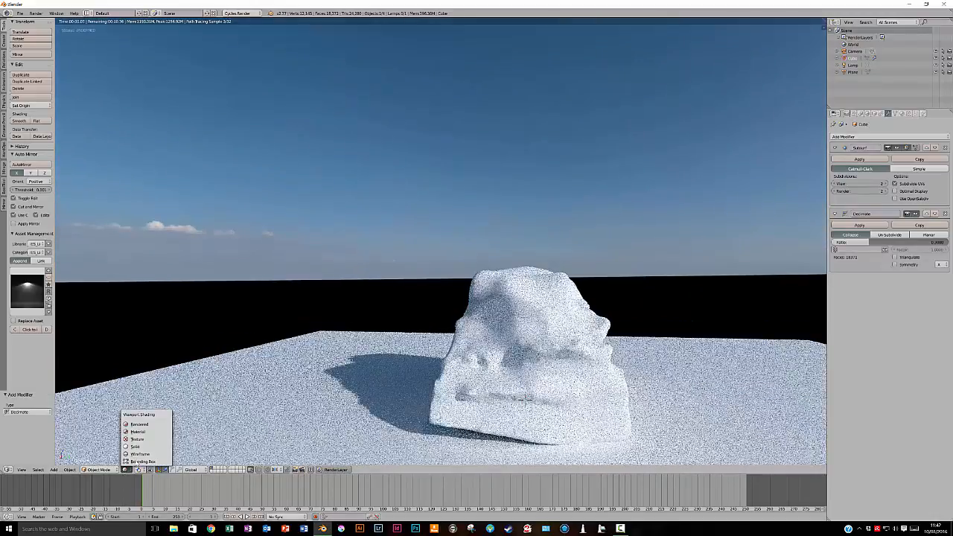
{"action": "left_click", "coordinate": [137, 459]}
{"action": "middle_click_drag", "start_coordinate": [534, 430], "coordinate": [481, 407]}
{"action": "middle_click_drag", "start_coordinate": [478, 427], "coordinate": [701, 298]}
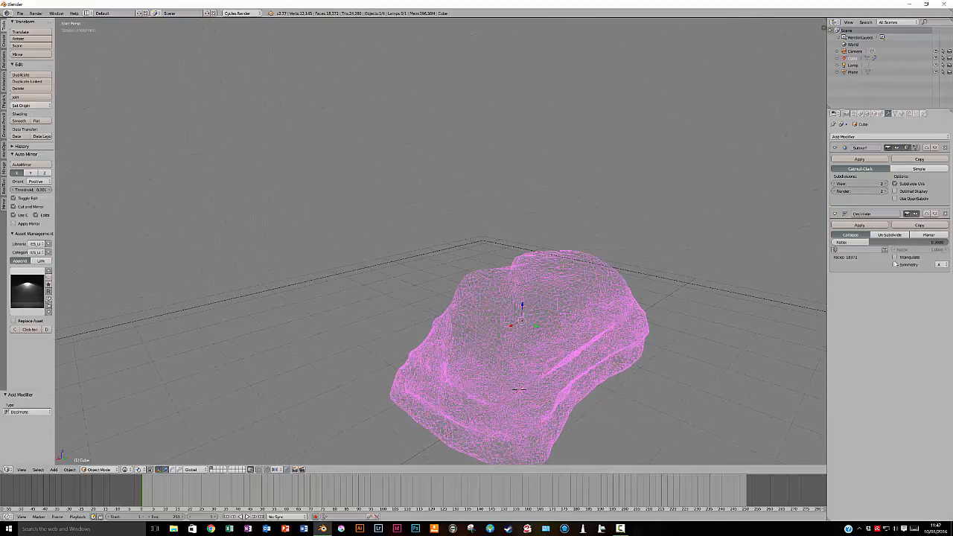
Set the Decimate ratio to 0.2 and check the rock's wireframe from its long side and end
{"action": "left_click", "coordinate": [864, 241]}
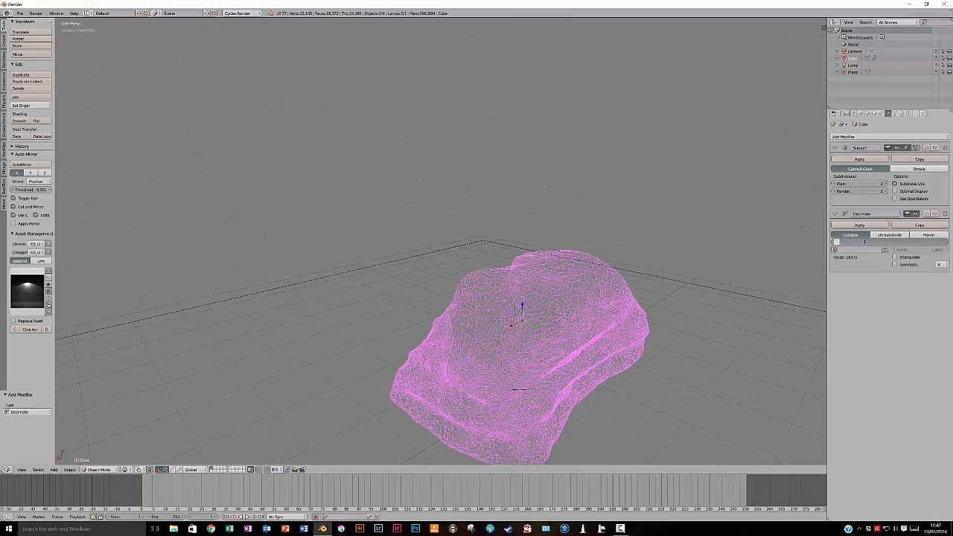
{"action": "type", "text": ".2"}
{"action": "key", "text": "Return"}
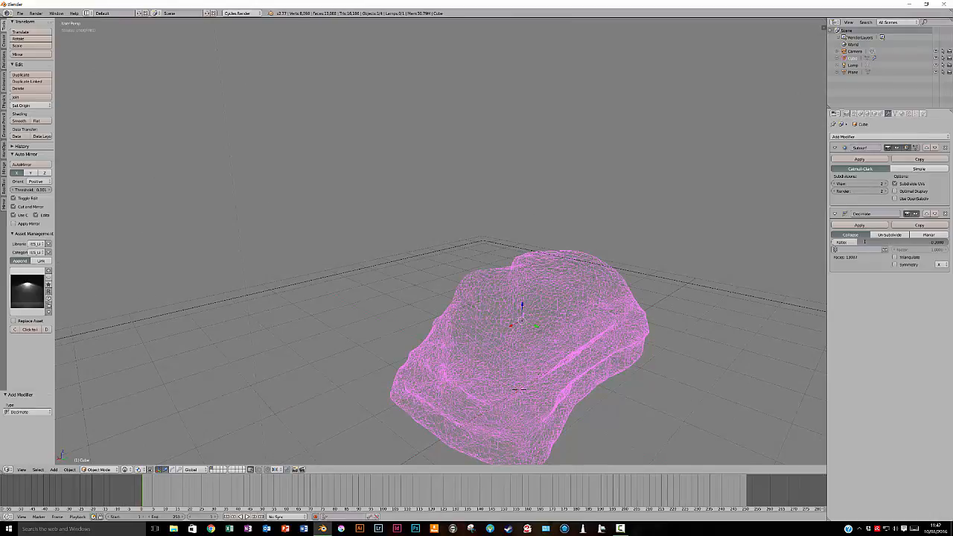
{"action": "middle_click_drag", "start_coordinate": [586, 262], "coordinate": [464, 146]}
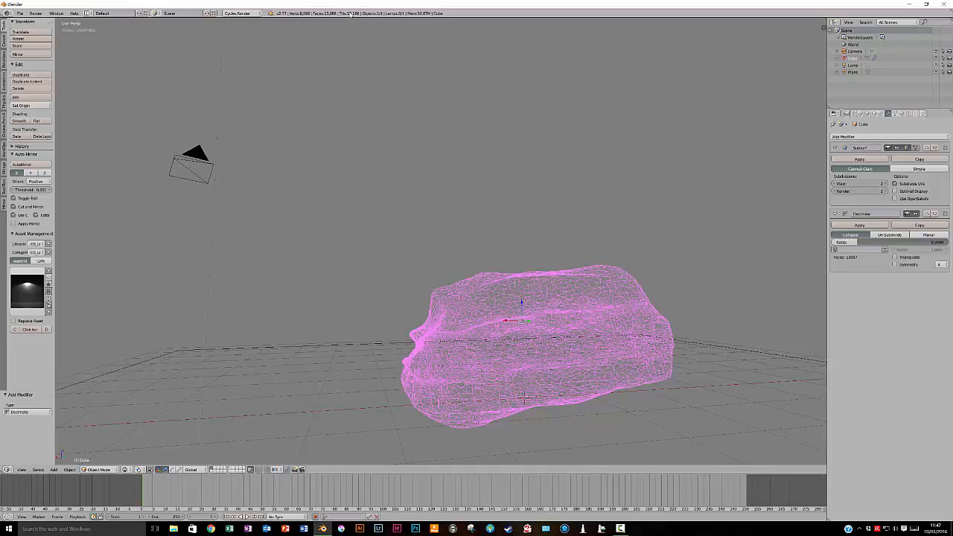
{"action": "middle_click_drag", "start_coordinate": [596, 326], "coordinate": [630, 321]}
Set the rock's Decimate ratio to 0.1
{"action": "left_click", "coordinate": [855, 242]}
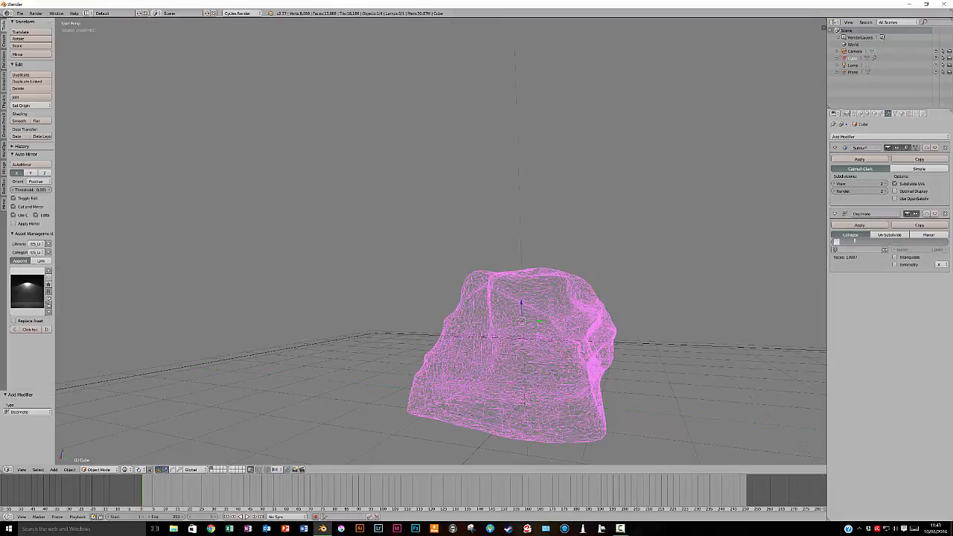
{"action": "type", "text": ".1"}
{"action": "key", "text": "Return"}
{"action": "middle_click_drag", "start_coordinate": [625, 346], "coordinate": [555, 345]}
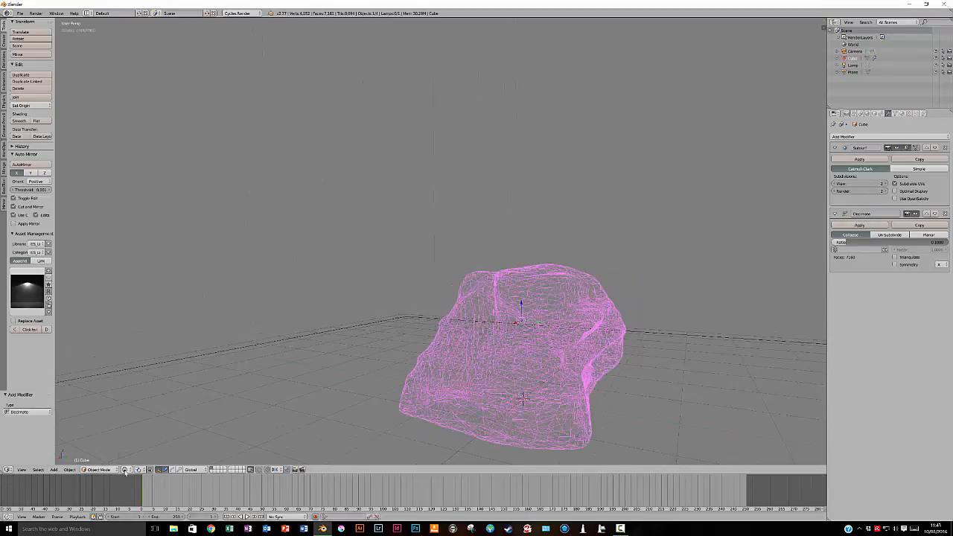
Switch the viewport to Solid shading and inspect the surface of the decimated rock
{"action": "left_click", "coordinate": [125, 469]}
{"action": "left_click", "coordinate": [143, 446]}
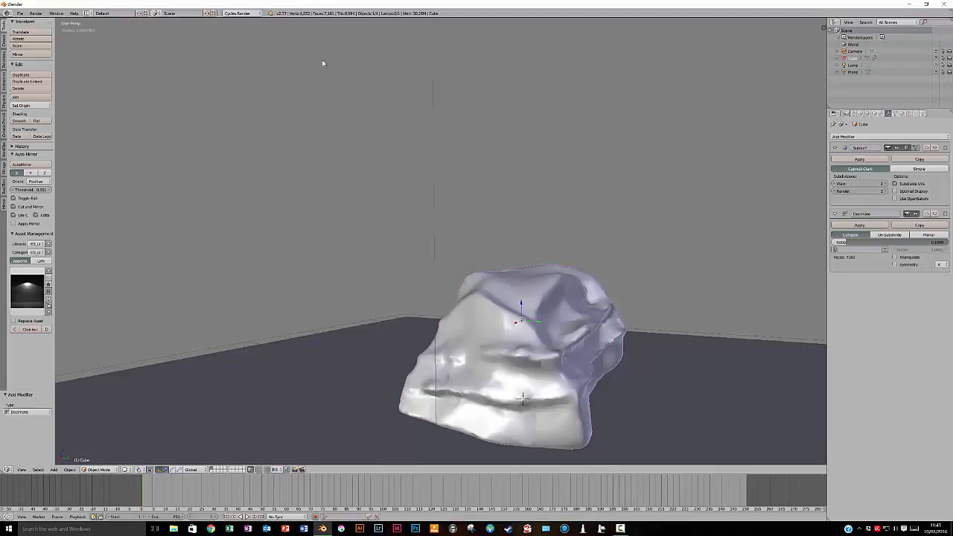
{"action": "middle_click_drag", "start_coordinate": [567, 413], "coordinate": [566, 391]}
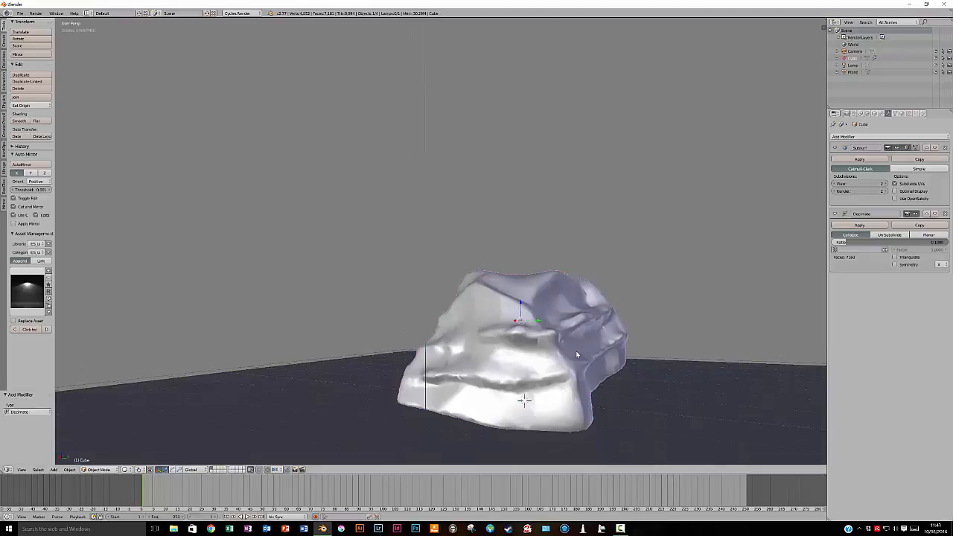
{"action": "mouse_move", "coordinate": [595, 348]}
{"action": "middle_mouse_down"}
{"action": "mouse_move", "coordinate": [560, 364]}
{"action": "mouse_move", "coordinate": [560, 381]}
{"action": "mouse_move", "coordinate": [604, 350]}
{"action": "middle_mouse_up"}
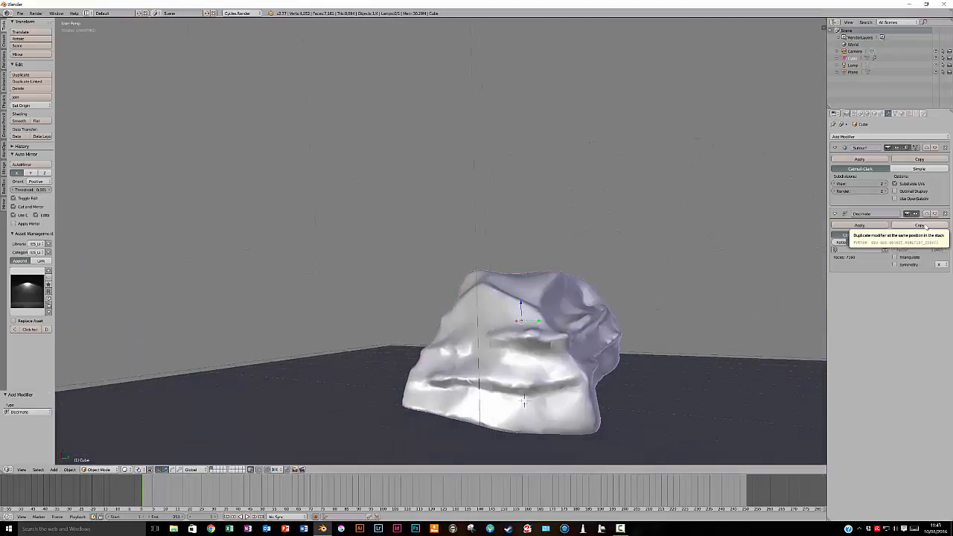
Apply the rock's Decimate modifier, followed by its Subdivision Surface modifier, and inspect the resulting mesh from several sides
{"action": "left_click", "coordinate": [858, 225]}
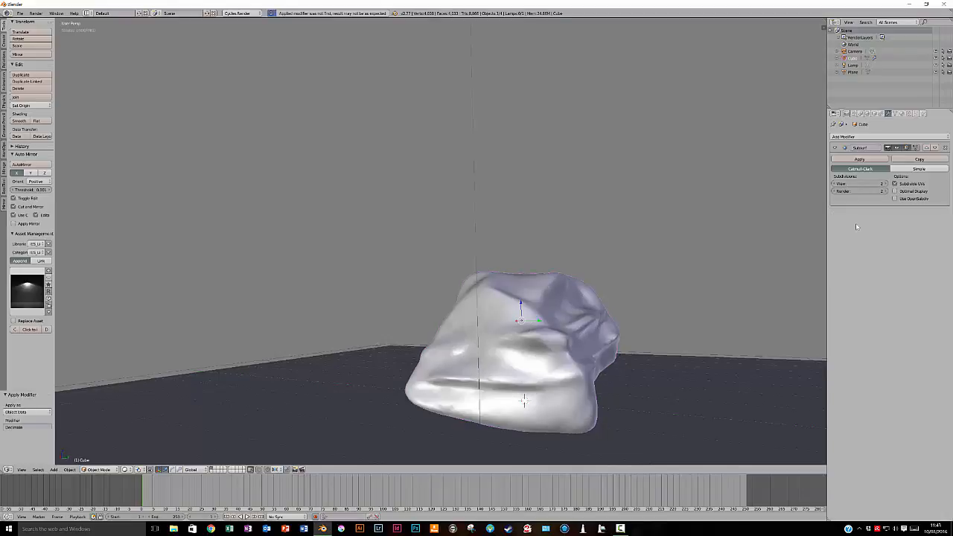
{"action": "left_click", "coordinate": [859, 160]}
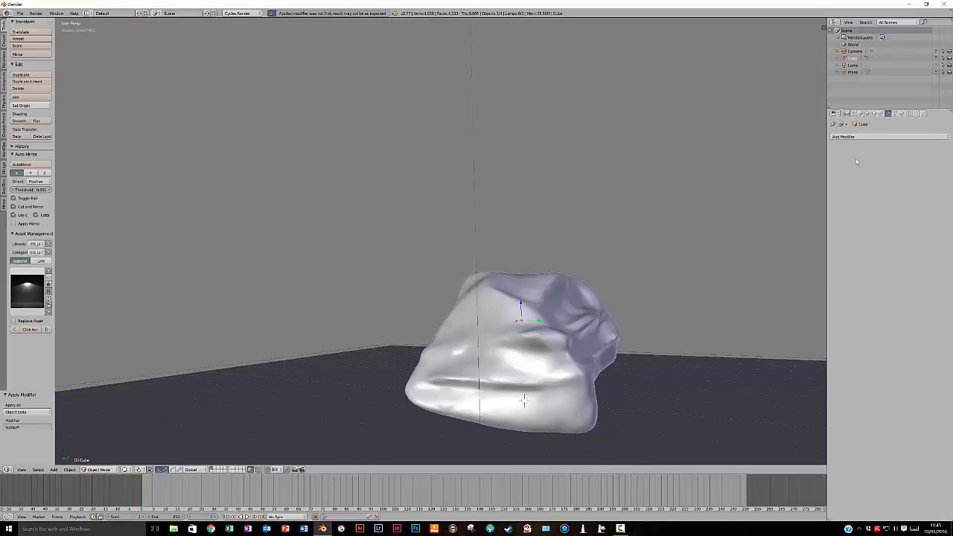
{"action": "mouse_move", "coordinate": [584, 338]}
{"action": "middle_mouse_down"}
{"action": "mouse_move", "coordinate": [536, 346]}
{"action": "mouse_move", "coordinate": [436, 199]}
{"action": "middle_mouse_up"}
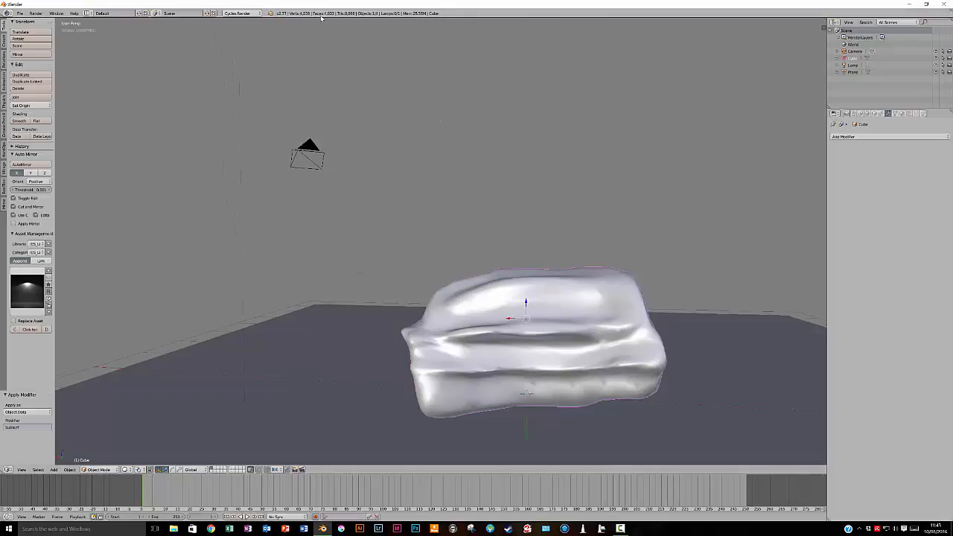
{"action": "mouse_move", "coordinate": [520, 307]}
{"action": "middle_mouse_down"}
{"action": "mouse_move", "coordinate": [535, 328]}
{"action": "mouse_move", "coordinate": [558, 325]}
{"action": "middle_mouse_up"}
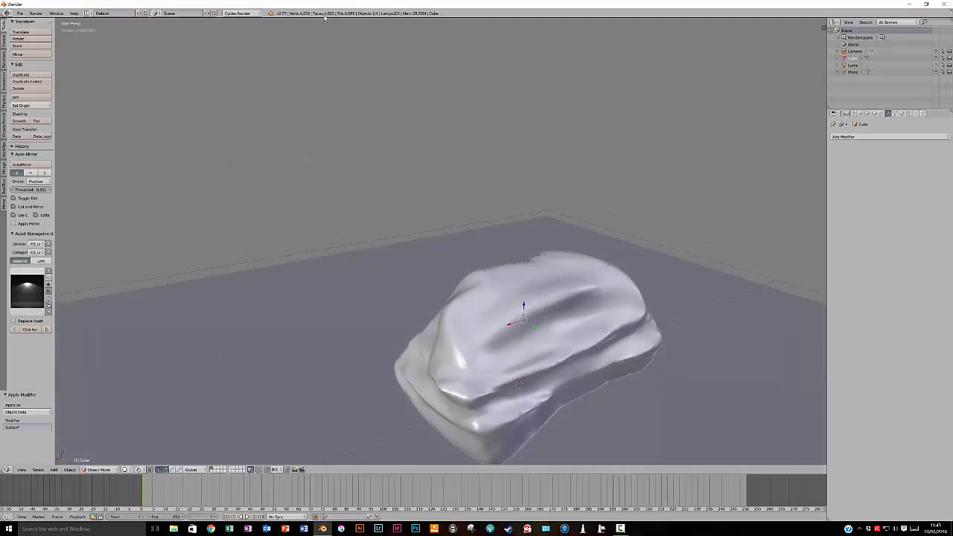
{"action": "mouse_move", "coordinate": [520, 338]}
{"action": "middle_mouse_down"}
{"action": "mouse_move", "coordinate": [513, 320]}
{"action": "mouse_move", "coordinate": [528, 304]}
{"action": "mouse_move", "coordinate": [582, 316]}
{"action": "mouse_move", "coordinate": [556, 347]}
{"action": "middle_mouse_up"}
{"action": "middle_click_drag", "start_coordinate": [554, 306], "coordinate": [567, 327]}
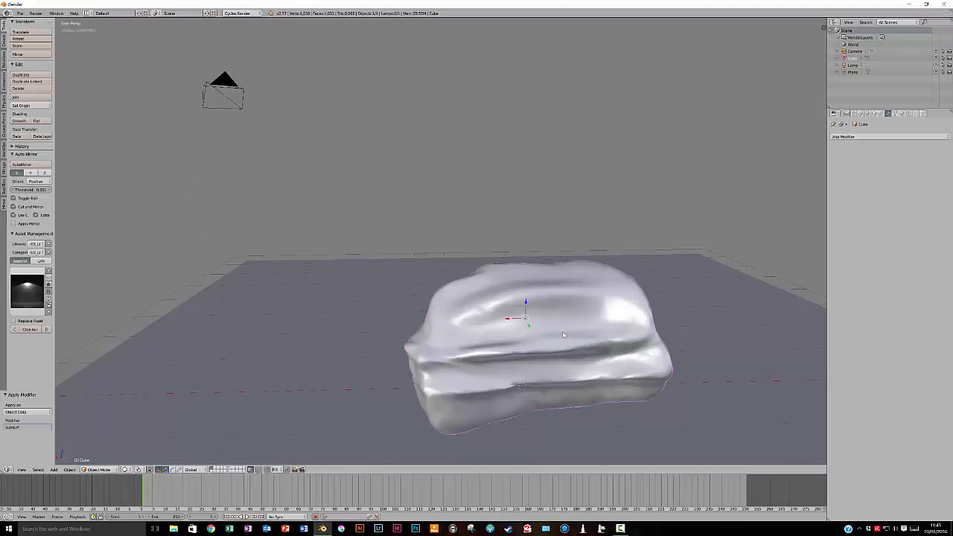
{"action": "mouse_move", "coordinate": [505, 335]}
{"action": "middle_mouse_down"}
{"action": "mouse_move", "coordinate": [491, 321]}
{"action": "mouse_move", "coordinate": [557, 321]}
{"action": "mouse_move", "coordinate": [514, 312]}
{"action": "mouse_move", "coordinate": [492, 327]}
{"action": "middle_mouse_up"}
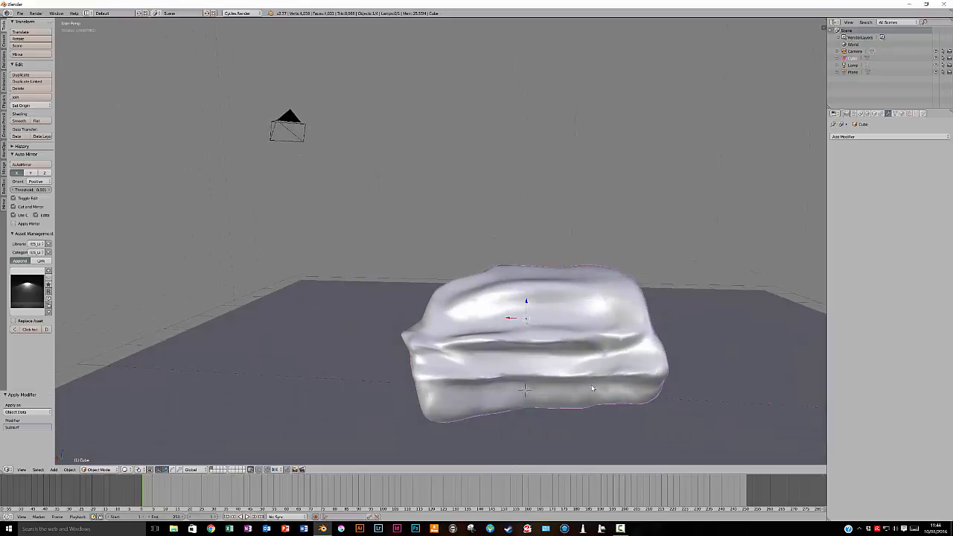